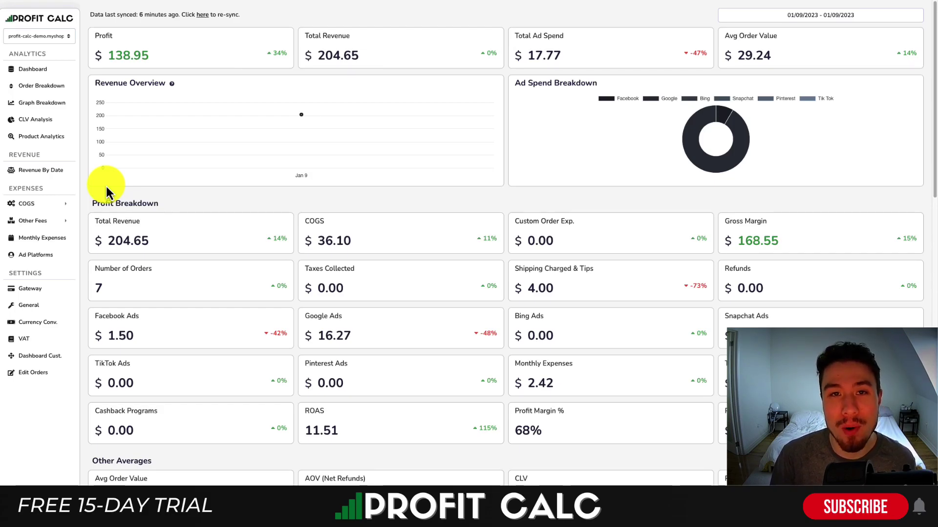
- Show the profit dashboard for the date range 01/03/2023 - 01/09/2023 and review its figures
{"action": "left_click", "coordinate": [814, 16]}
{"action": "left_click", "coordinate": [886, 66]}
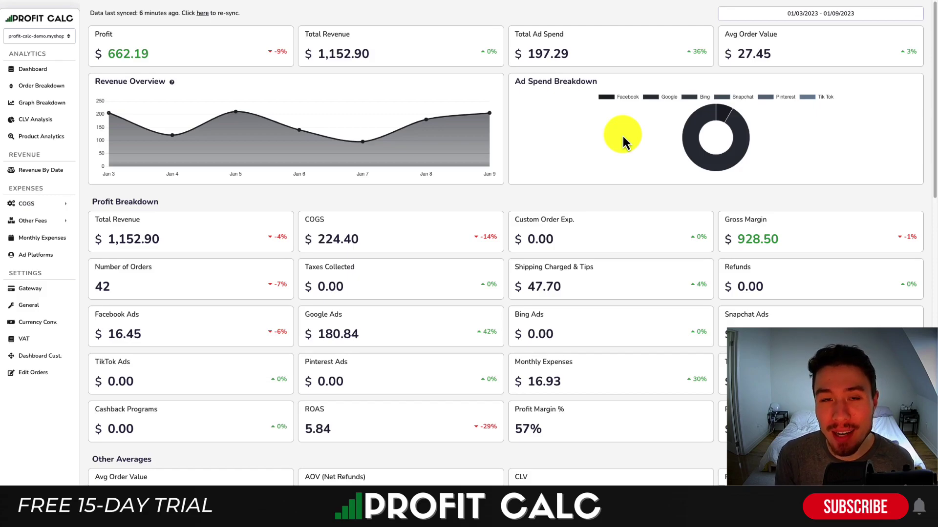
{"action": "mouse_move", "coordinate": [934, 56]}
{"action": "left_mouse_down"}
{"action": "mouse_move", "coordinate": [934, 325]}
{"action": "mouse_move", "coordinate": [930, 46]}
{"action": "left_mouse_up"}
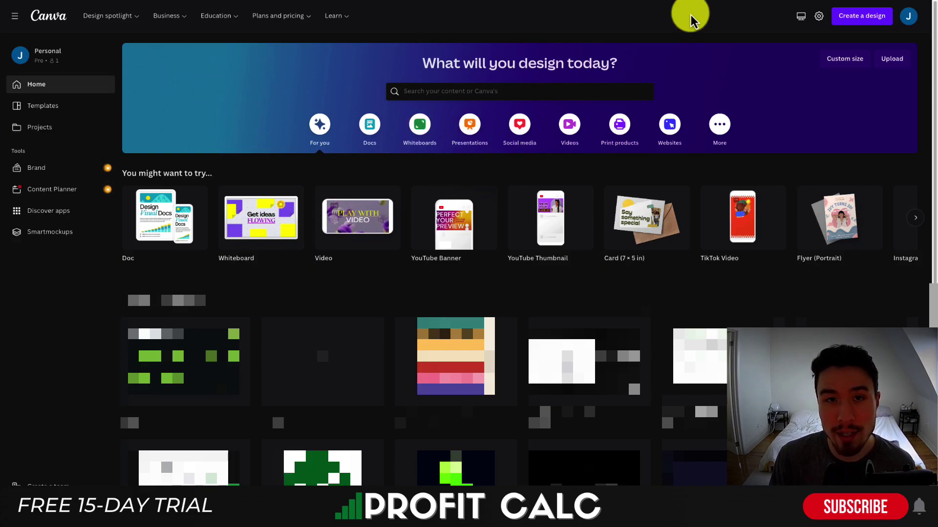
- Create a new design in Canva, searching for "tik tok" and choosing the E-commerce TikTok In-Feed Ad format
{"action": "left_click", "coordinate": [850, 16]}
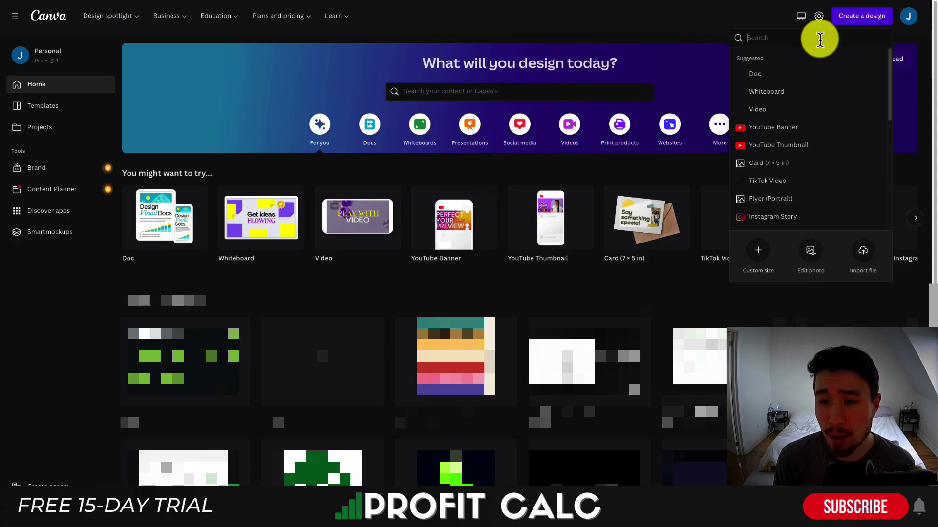
{"action": "type", "text": "tik tok"}
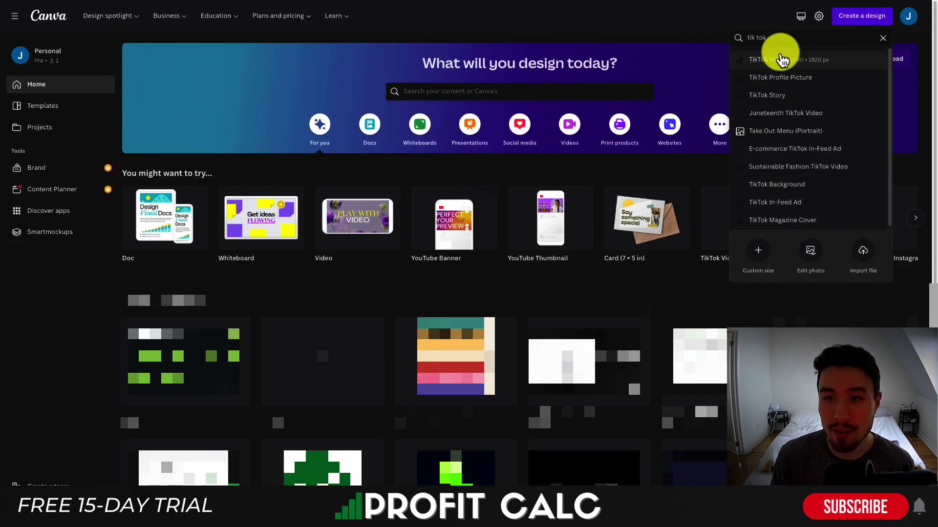
{"action": "left_click", "coordinate": [802, 153]}
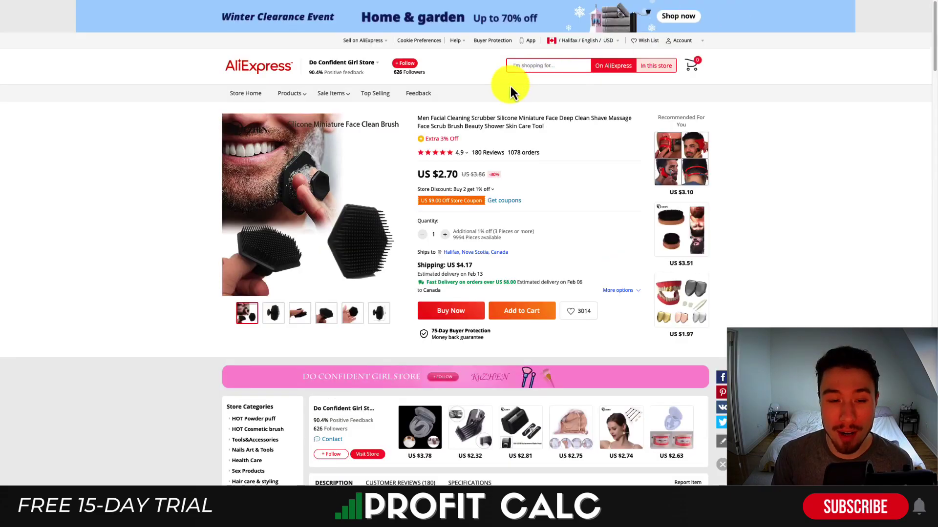
- Switch to AliExpress and examine the title and photos of the men's silicone face scrubber listing
{"action": "left_click_drag", "start_coordinate": [457, 119], "coordinate": [505, 117]}
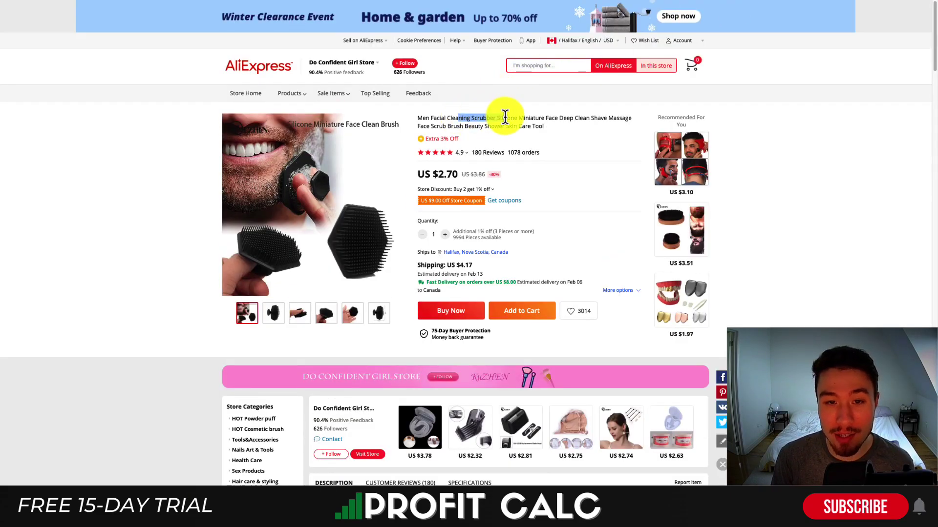
{"action": "mouse_move", "coordinate": [274, 319]}
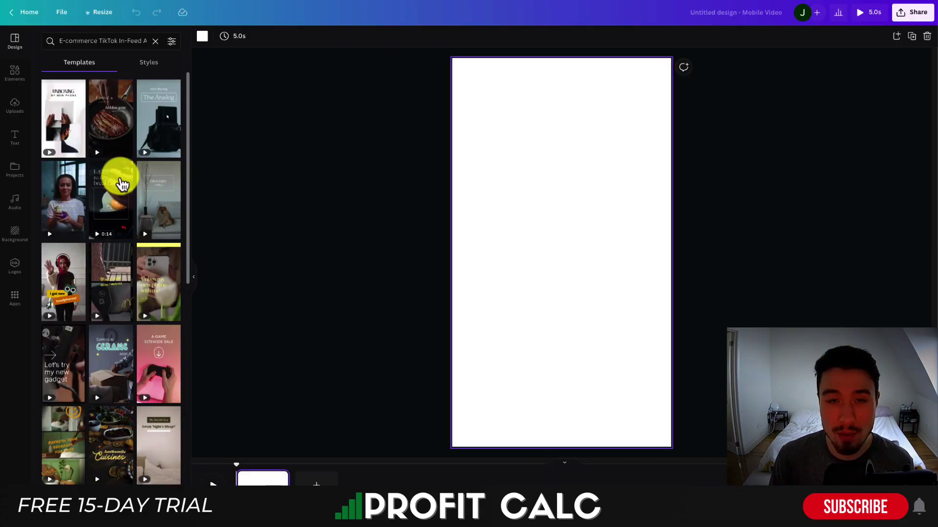
- Return to the Canva design and browse the E-commerce TikTok In-Feed Ad templates for a suitable layout
{"action": "scroll", "coordinate": [90, 136], "scroll_direction": "down", "scroll_amount": 10}
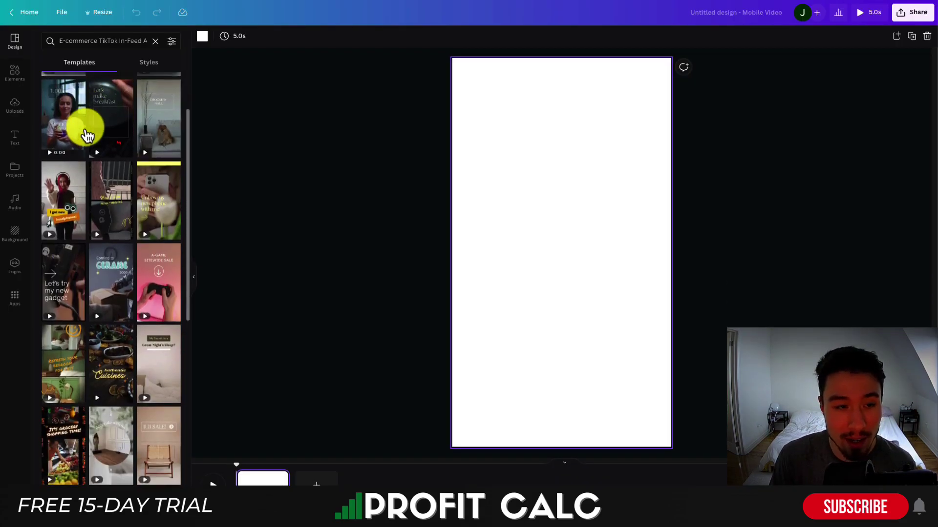
{"action": "scroll", "coordinate": [87, 136], "scroll_direction": "down", "scroll_amount": 3}
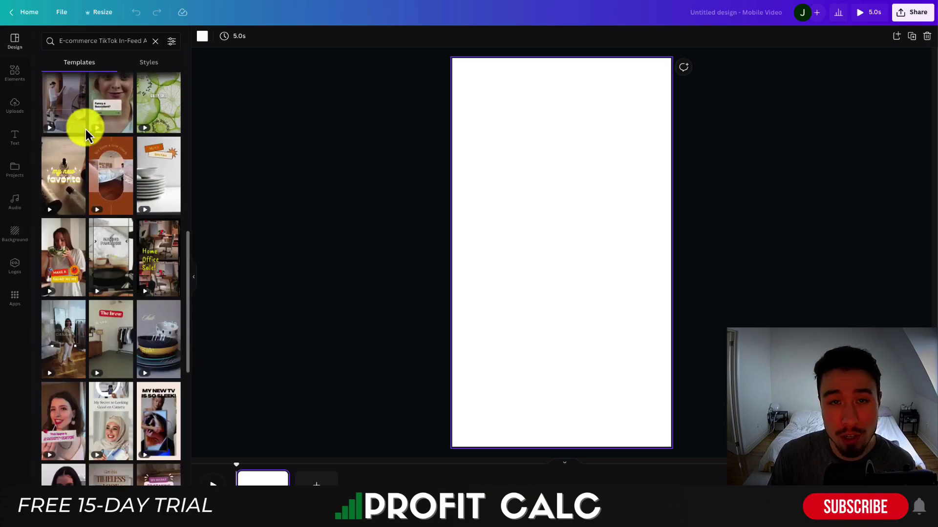
{"action": "scroll", "coordinate": [87, 136], "scroll_direction": "down", "scroll_amount": 5}
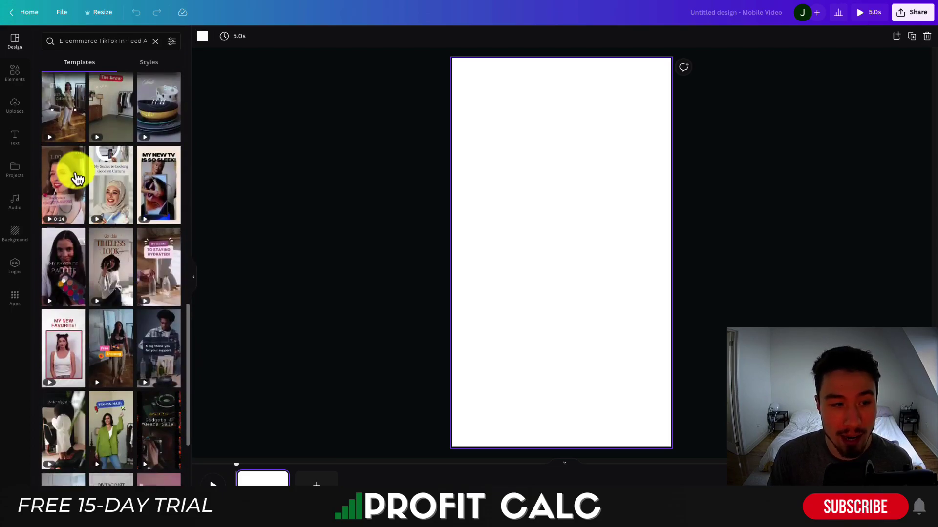
{"action": "scroll", "coordinate": [89, 325], "scroll_direction": "down", "scroll_amount": 6}
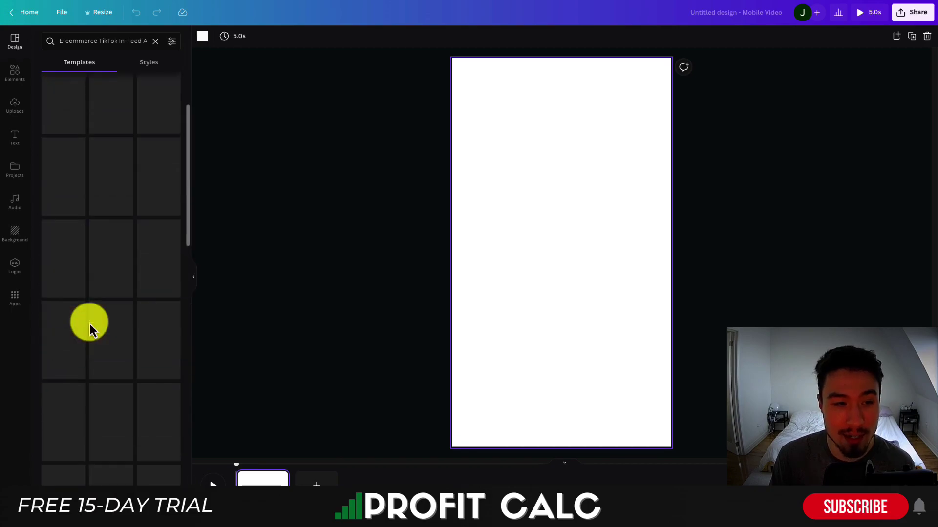
{"action": "scroll", "coordinate": [63, 198], "scroll_direction": "down", "scroll_amount": 4}
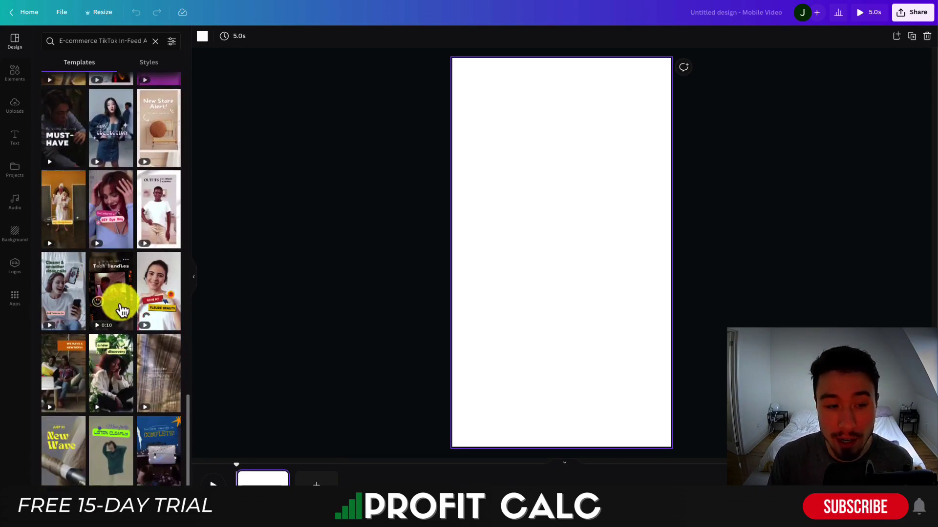
- Search the video templates for "makeup"
{"action": "left_click", "coordinate": [105, 41]}
{"action": "type", "text": "makeup"}
{"action": "key", "text": "Return"}
{"action": "left_click", "coordinate": [66, 35]}
{"action": "left_click", "coordinate": [352, 266]}
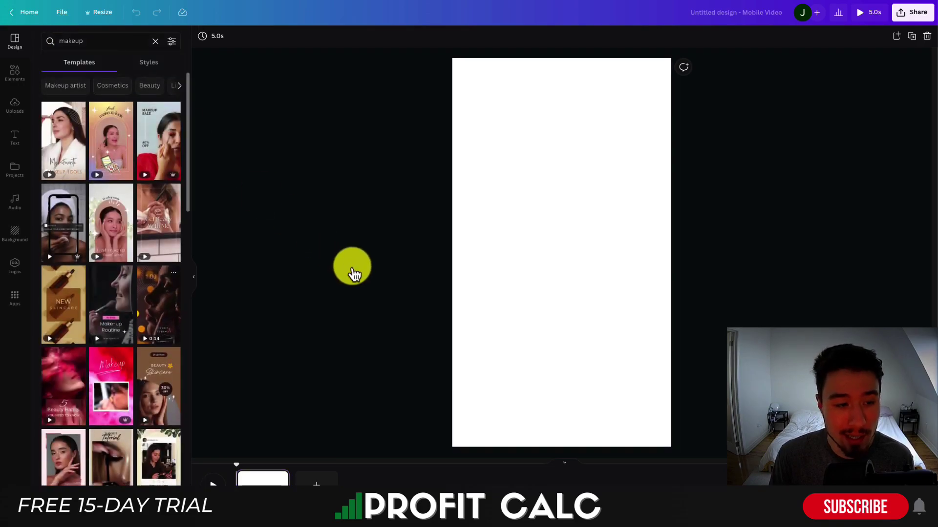
- Pick the beige "Face Cream" template from the makeup results and apply it to the blank page
{"action": "scroll", "coordinate": [111, 233], "scroll_direction": "down", "scroll_amount": 5}
{"action": "scroll", "coordinate": [77, 251], "scroll_direction": "down", "scroll_amount": 2}
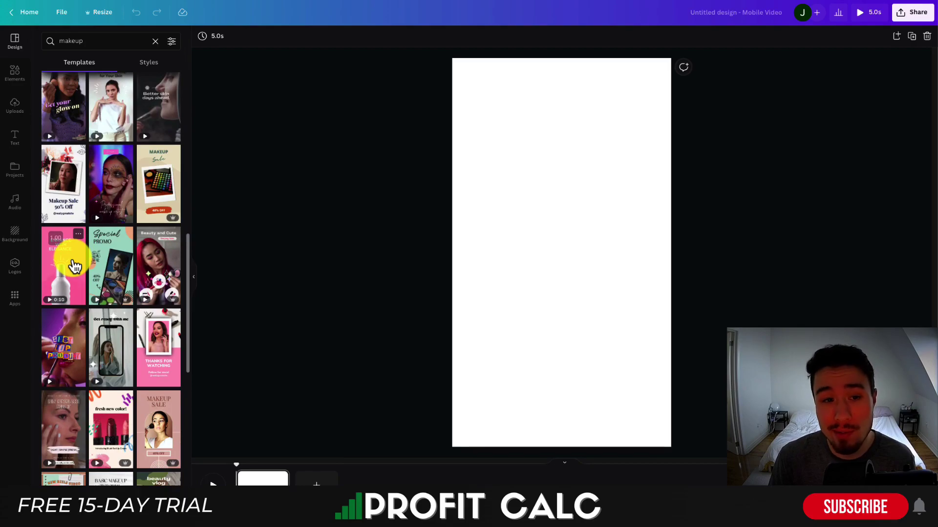
{"action": "scroll", "coordinate": [74, 266], "scroll_direction": "down", "scroll_amount": 3}
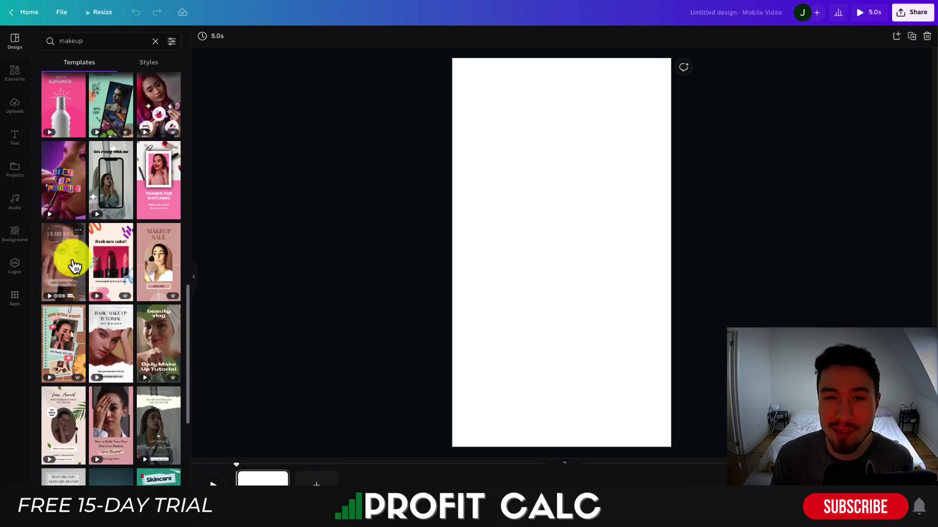
{"action": "scroll", "coordinate": [117, 258], "scroll_direction": "down", "scroll_amount": 5}
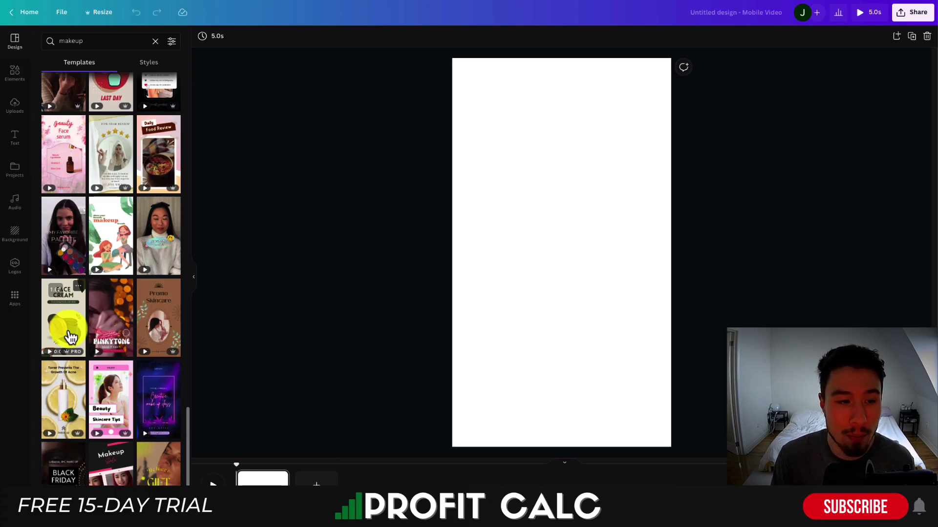
{"action": "left_click", "coordinate": [71, 330]}
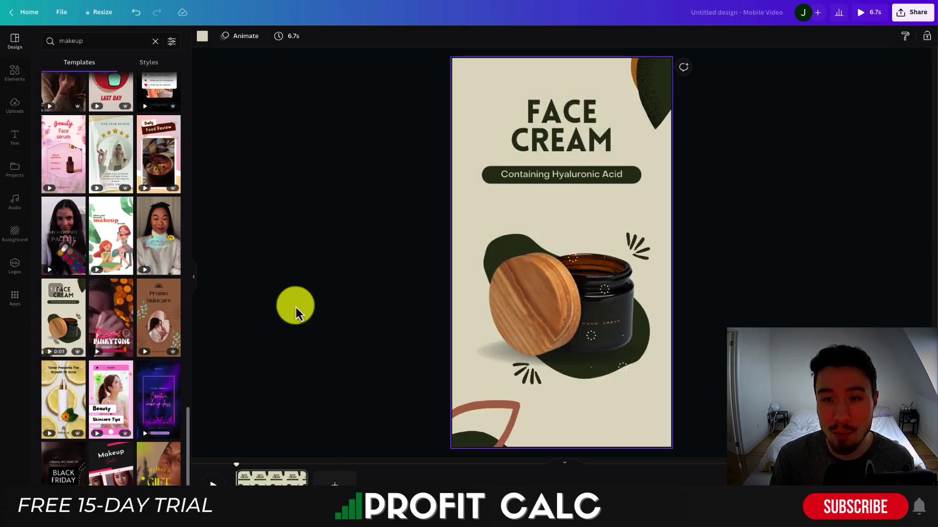
- Resize the scrubber image and move it over the wooden lid of the face cream jar
{"action": "left_click", "coordinate": [562, 380]}
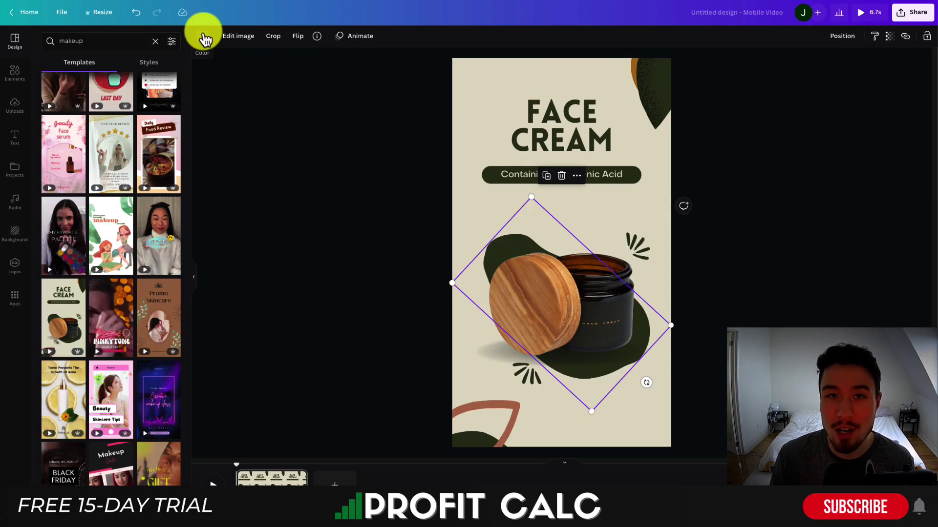
{"action": "left_click", "coordinate": [338, 294]}
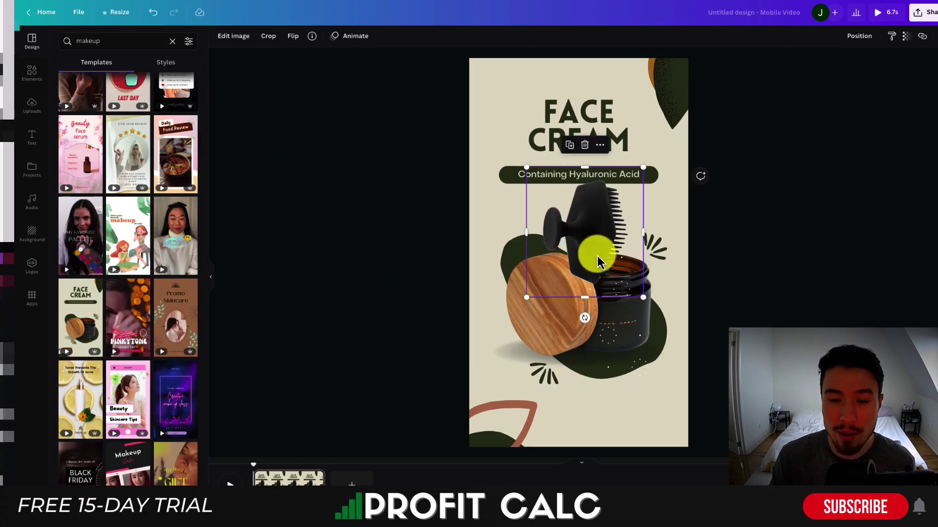
{"action": "left_click_drag", "start_coordinate": [597, 256], "coordinate": [551, 266]}
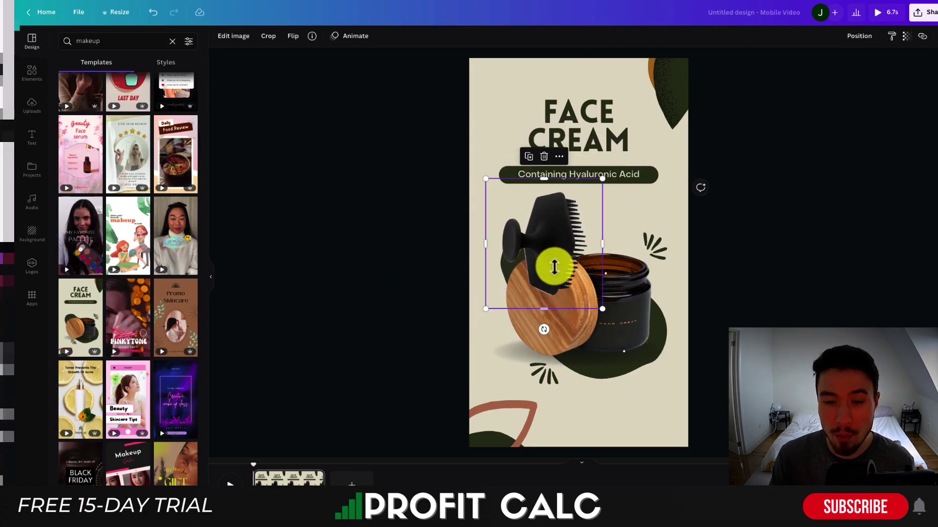
{"action": "left_click_drag", "start_coordinate": [600, 308], "coordinate": [582, 289]}
{"action": "left_click_drag", "start_coordinate": [540, 220], "coordinate": [556, 342]}
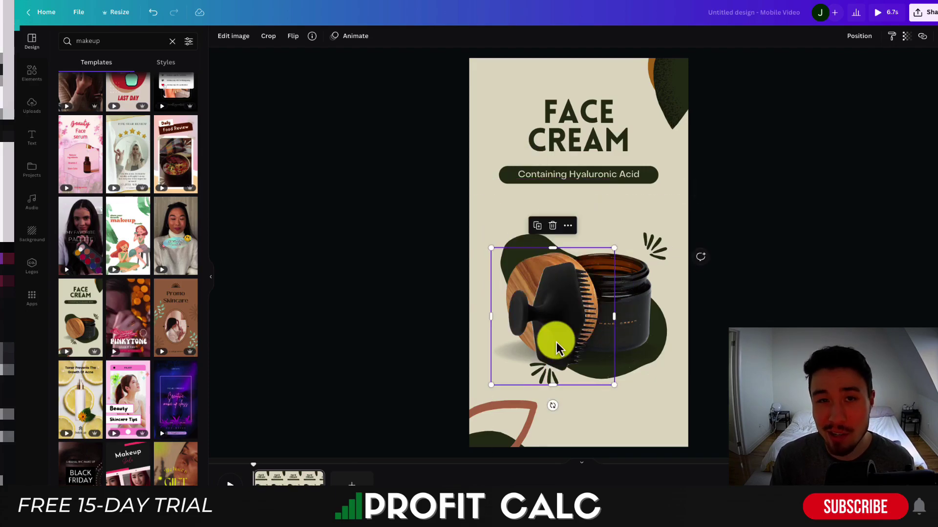
- Try replacing the face cream jar with the scrubber image on the green shape and preview the animation
{"action": "left_click", "coordinate": [634, 293]}
{"action": "key", "text": "Delete"}
{"action": "left_click_drag", "start_coordinate": [566, 332], "coordinate": [594, 306]}
{"action": "left_click", "coordinate": [229, 483]}
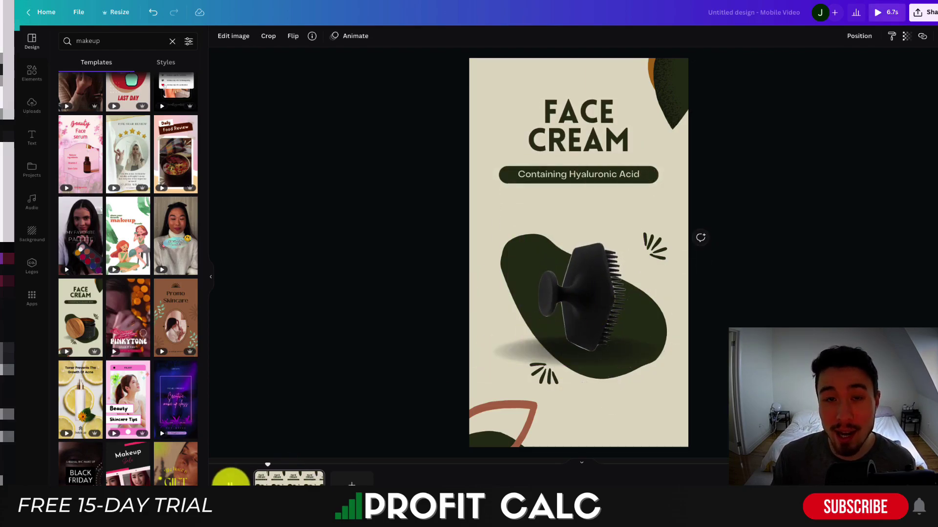
- Undo the latest scrubber move and the removal of the face cream jar
{"action": "key", "text": "ctrl+z"}
{"action": "key", "text": "ctrl+z"}
- Delete the face cream jar image and centre the scrubber image on the dark green shape
{"action": "left_click", "coordinate": [608, 318]}
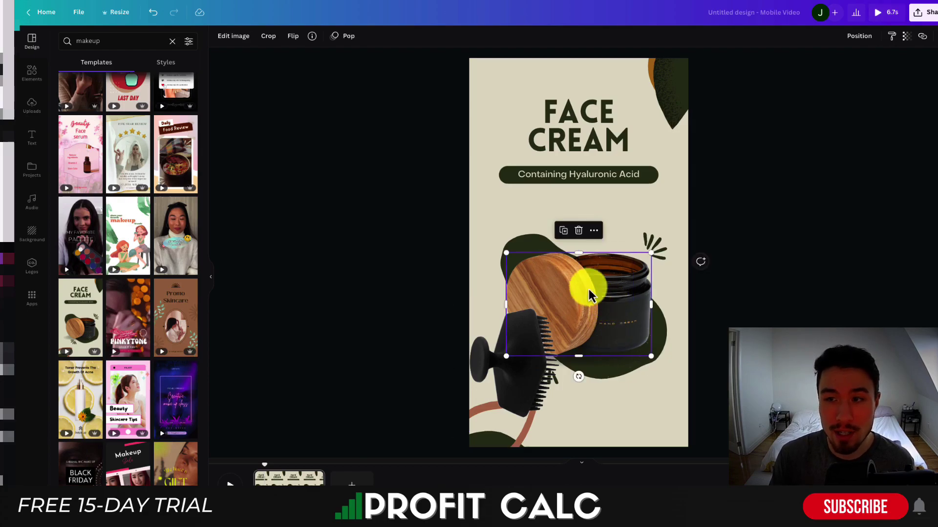
{"action": "left_click", "coordinate": [614, 319]}
{"action": "left_click", "coordinate": [650, 256]}
{"action": "left_click", "coordinate": [596, 315]}
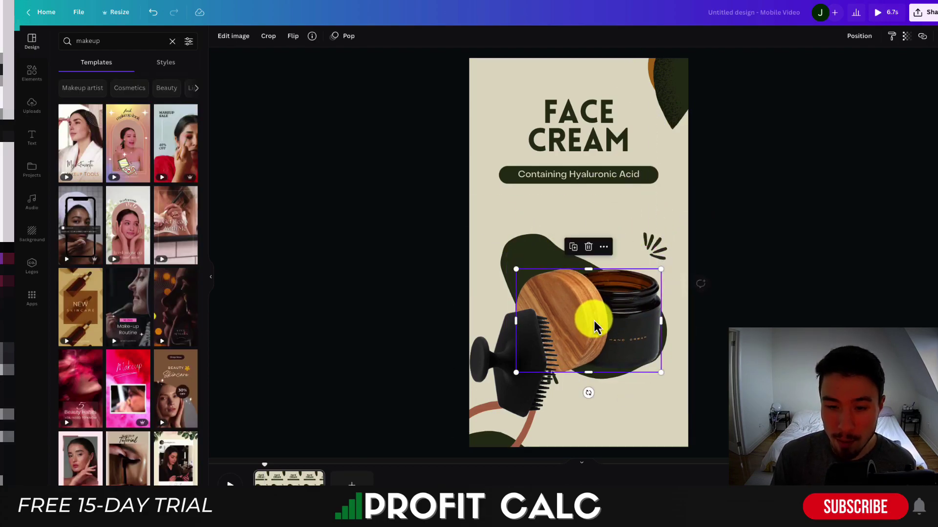
{"action": "key", "text": "Delete"}
{"action": "left_click_drag", "start_coordinate": [532, 354], "coordinate": [582, 306]}
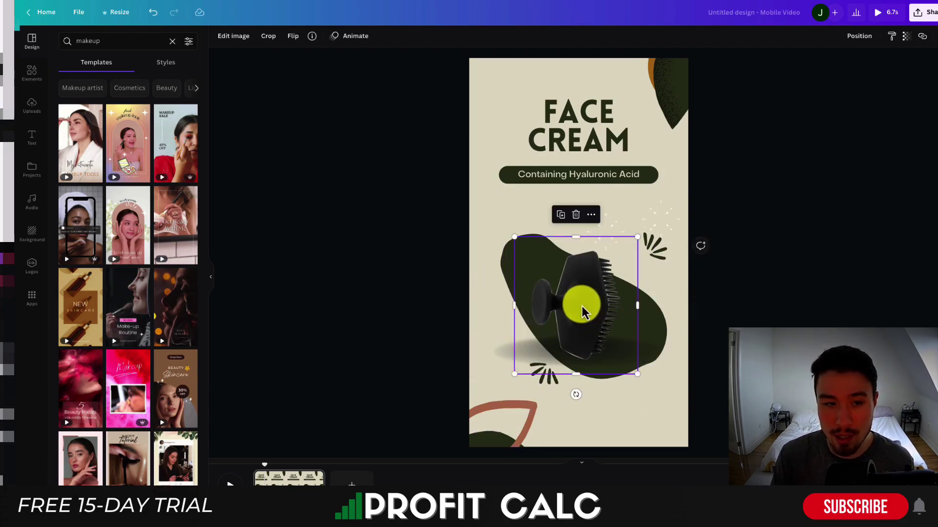
- Apply the Rise photo animation to the scrubber image
{"action": "left_click", "coordinate": [349, 36]}
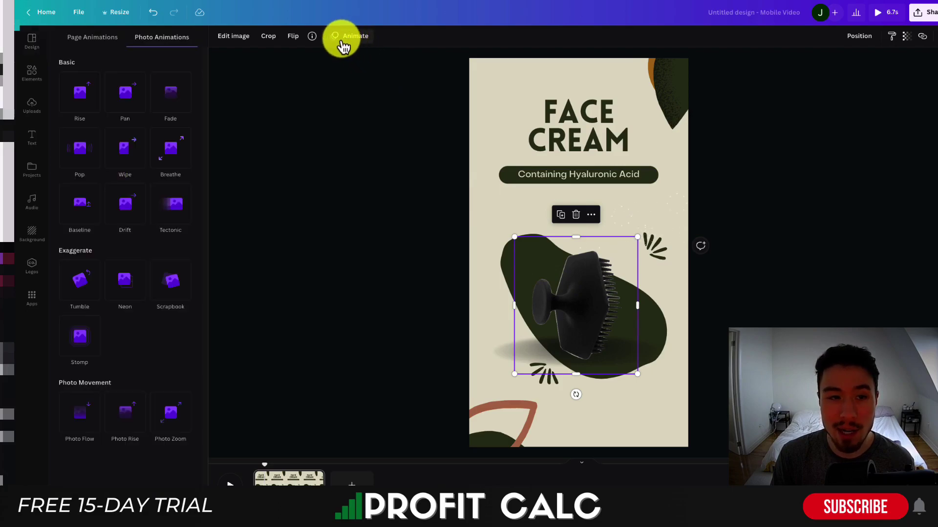
{"action": "left_click", "coordinate": [81, 112]}
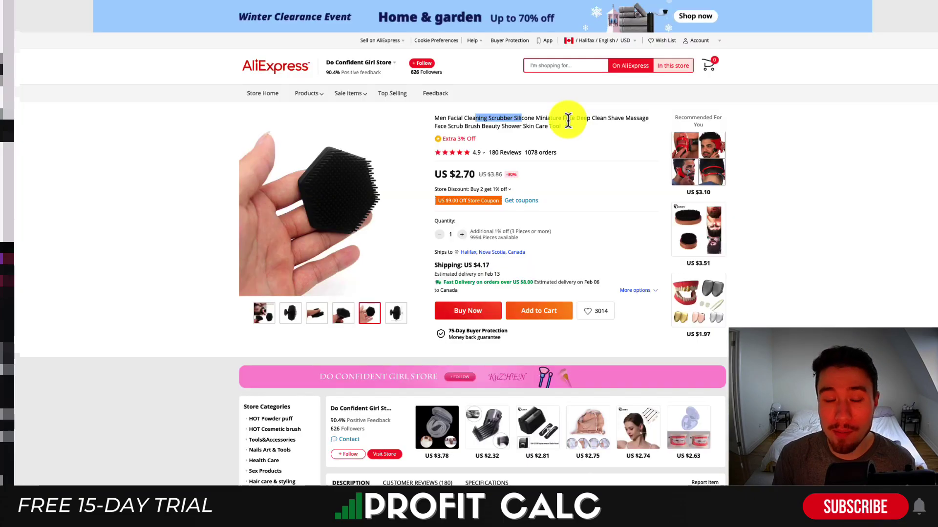
- Read the scrubber's AliExpress title and customer reviews for wording to use in the ad text
{"action": "left_click_drag", "start_coordinate": [464, 119], "coordinate": [491, 120]}
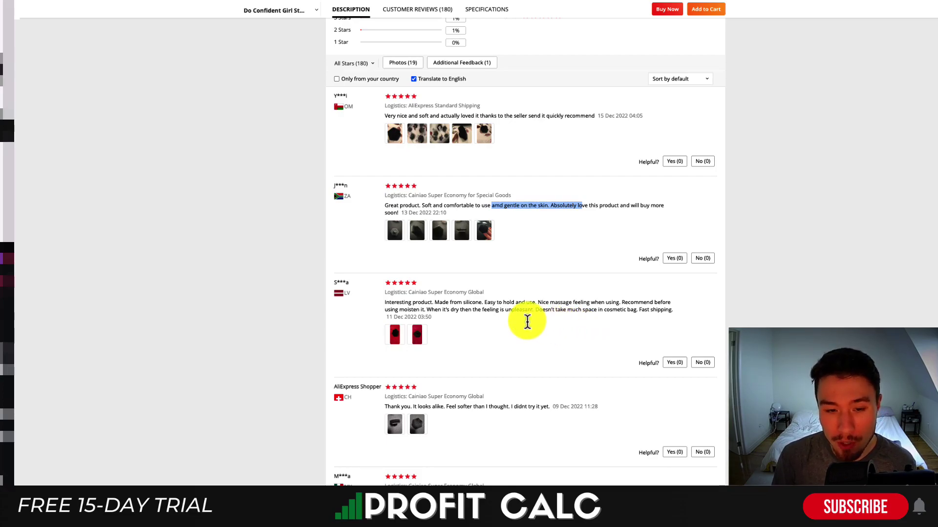
{"action": "left_click_drag", "start_coordinate": [405, 303], "coordinate": [533, 304]}
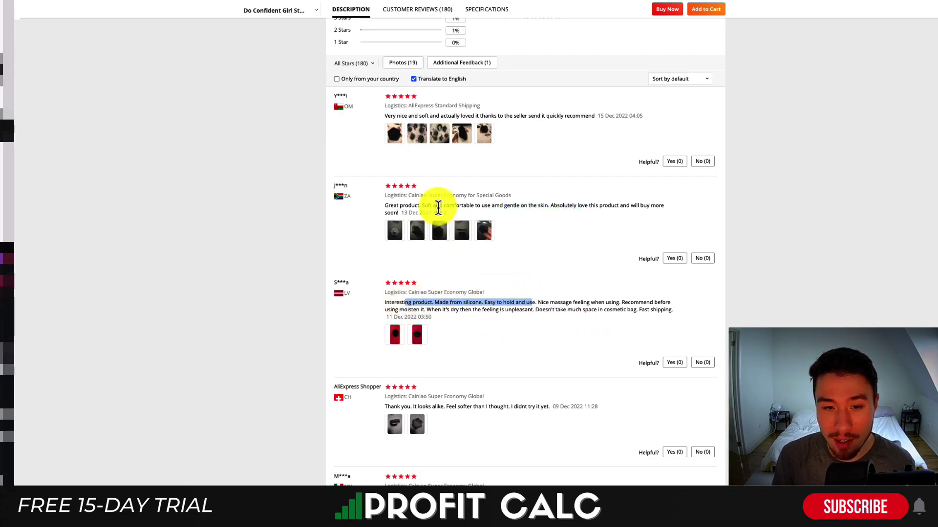
{"action": "left_click_drag", "start_coordinate": [439, 206], "coordinate": [508, 205]}
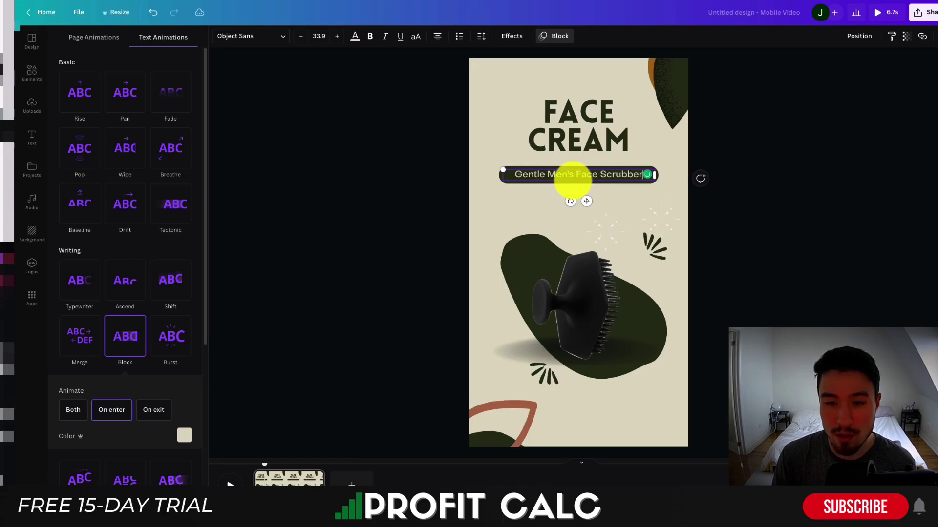
- Replace the "FACE CREAM" heading with "NEED A DEEP CLEAN?" in the Canva design
{"action": "left_click", "coordinate": [551, 140]}
{"action": "left_click", "coordinate": [555, 141]}
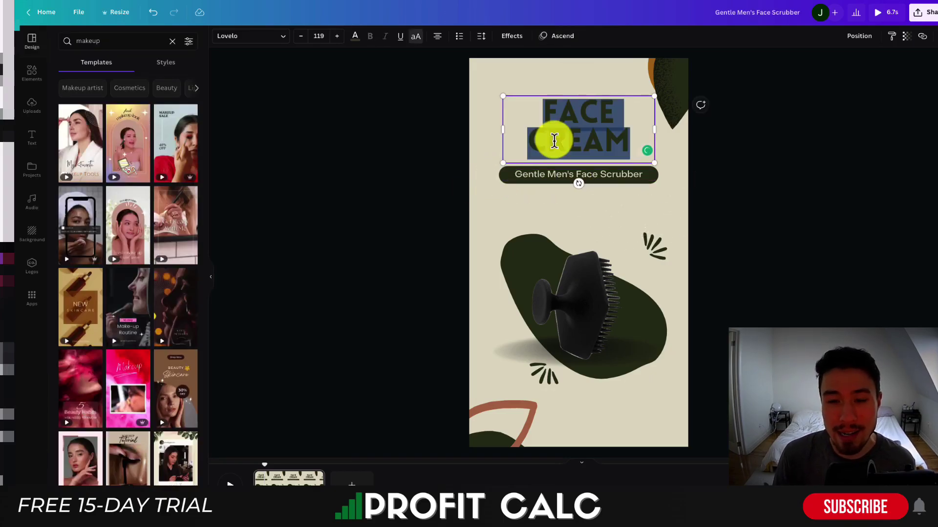
{"action": "type", "text": "NEED"}
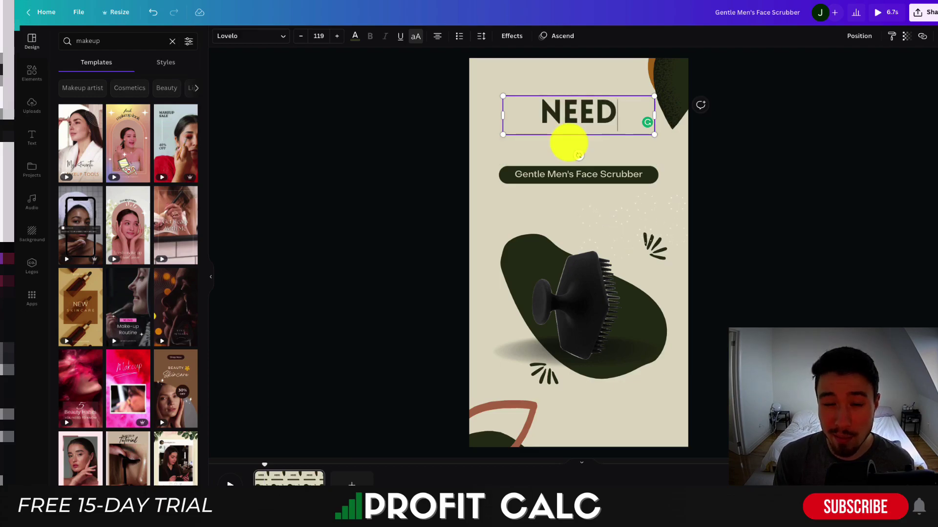
{"action": "type", "text": " A DEEP CLEAN?"}
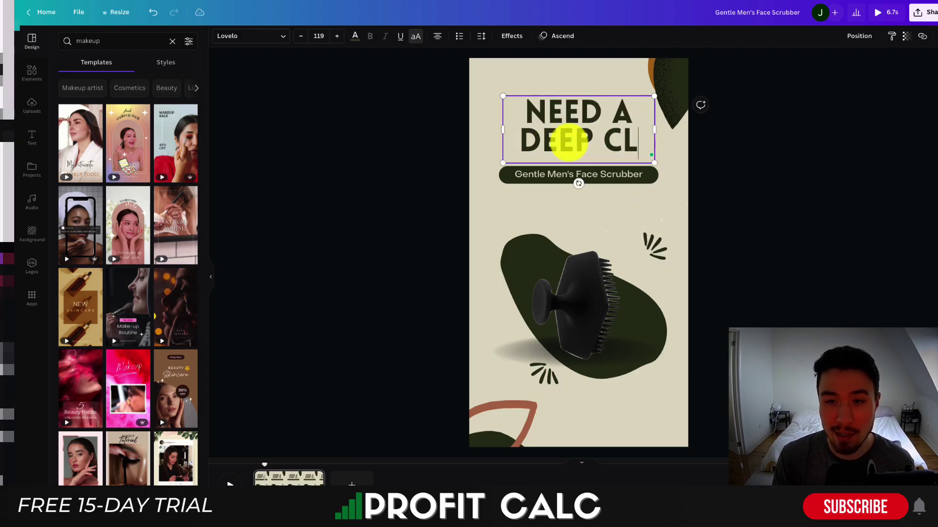
{"action": "left_click", "coordinate": [535, 193]}
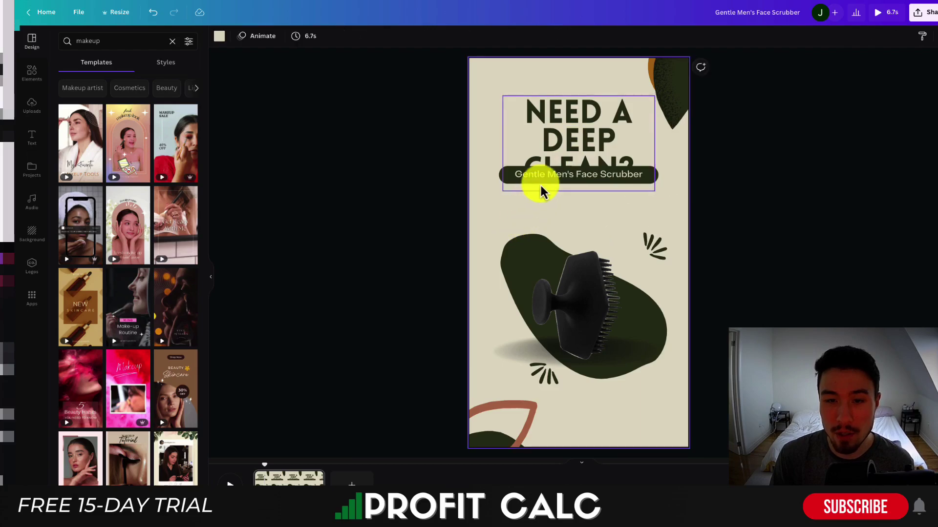
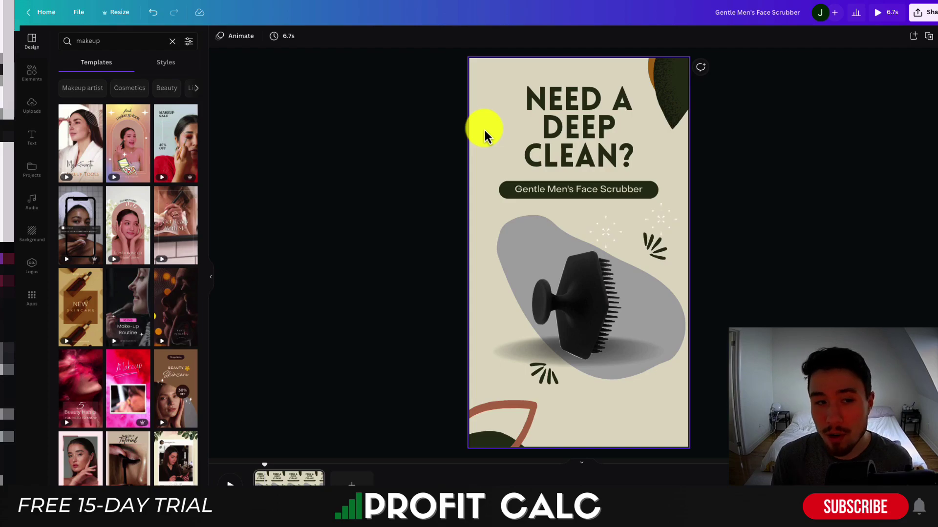
- Change the design's beige background to a near-black shade from the photo colours
{"action": "left_click", "coordinate": [211, 277]}
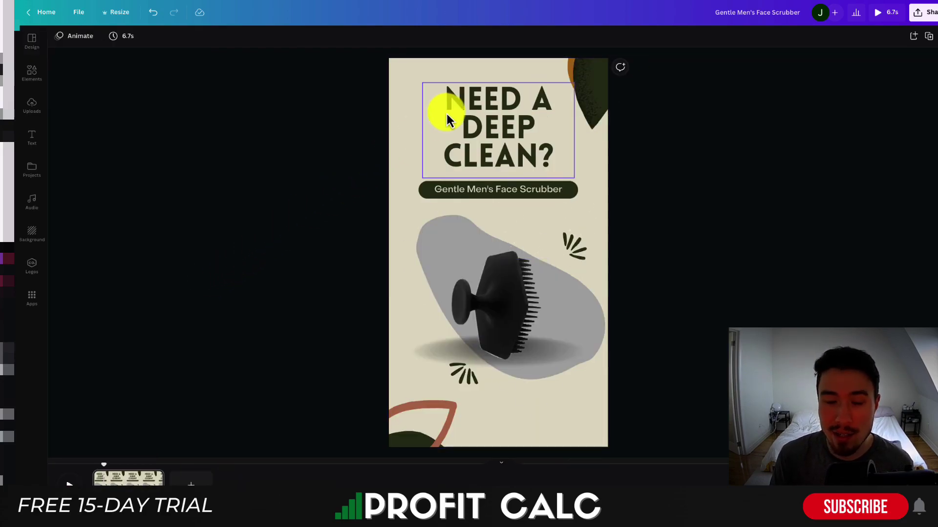
{"action": "left_click", "coordinate": [394, 75]}
{"action": "left_click", "coordinate": [58, 39]}
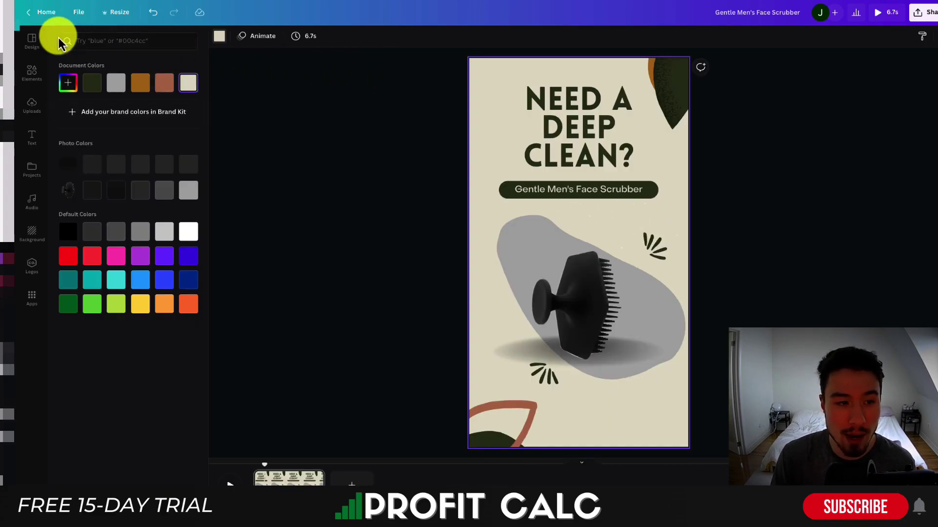
{"action": "left_click", "coordinate": [220, 36]}
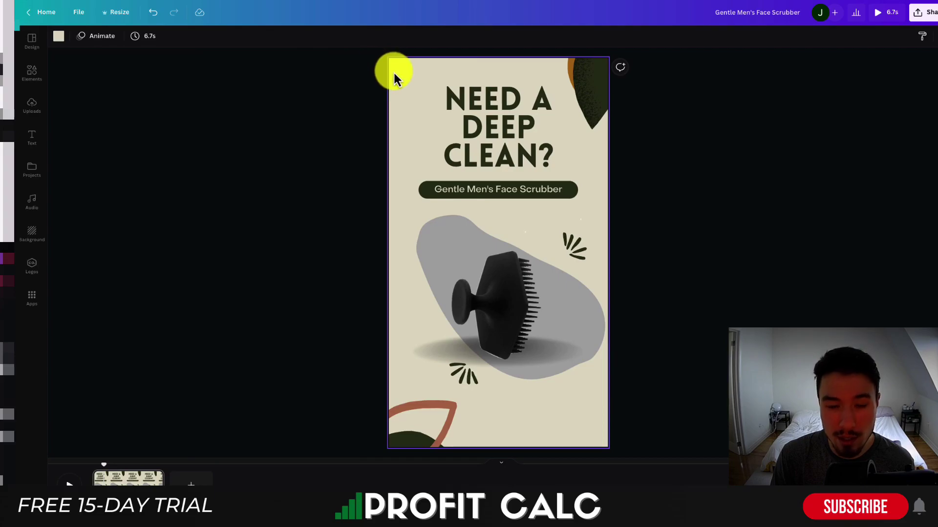
{"action": "left_click", "coordinate": [58, 36]}
{"action": "left_click", "coordinate": [95, 190]}
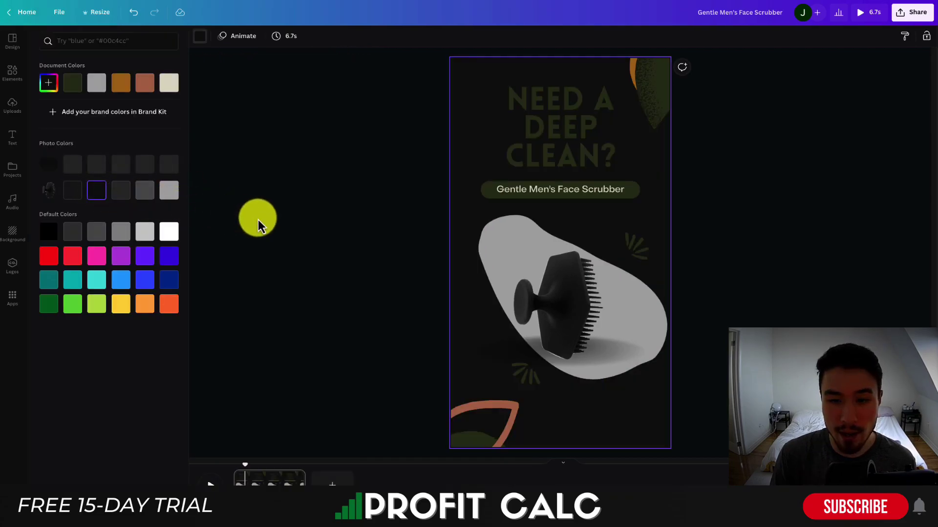
{"action": "left_click", "coordinate": [258, 225]}
- Recolour the "NEED A DEEP CLEAN?" heading pure white and underline the word "DEEP"
{"action": "left_click", "coordinate": [528, 126]}
{"action": "left_click", "coordinate": [354, 137]}
{"action": "double_click", "coordinate": [465, 130]}
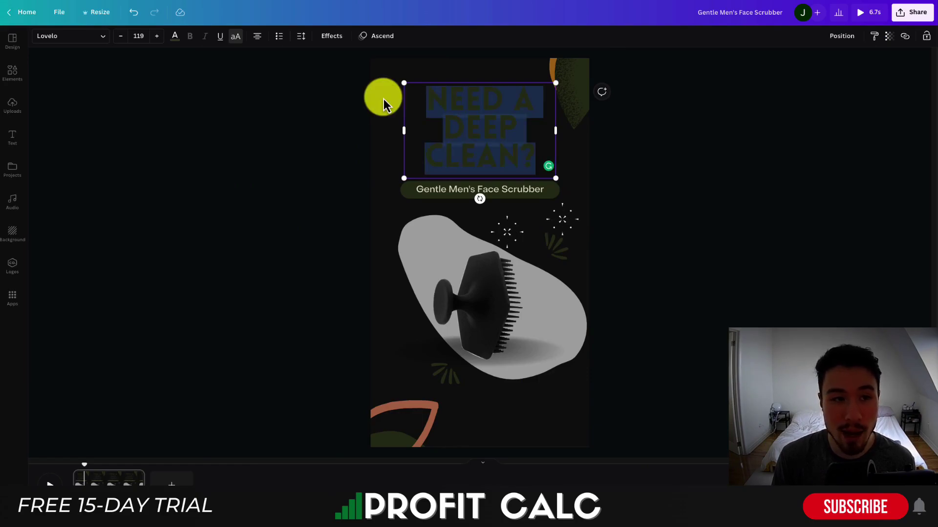
{"action": "left_click", "coordinate": [174, 36]}
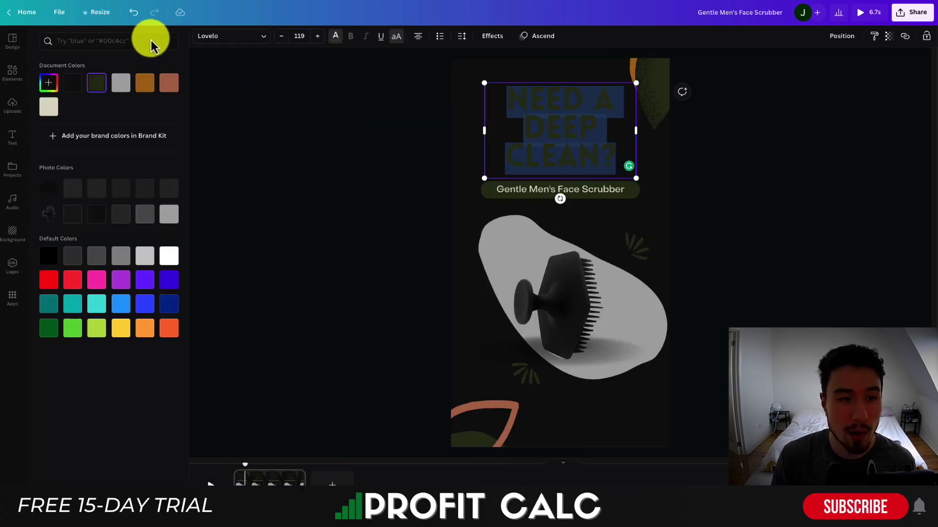
{"action": "left_click", "coordinate": [72, 41]}
{"action": "type", "text": "white"}
{"action": "left_click", "coordinate": [69, 119]}
{"action": "left_click", "coordinate": [360, 147]}
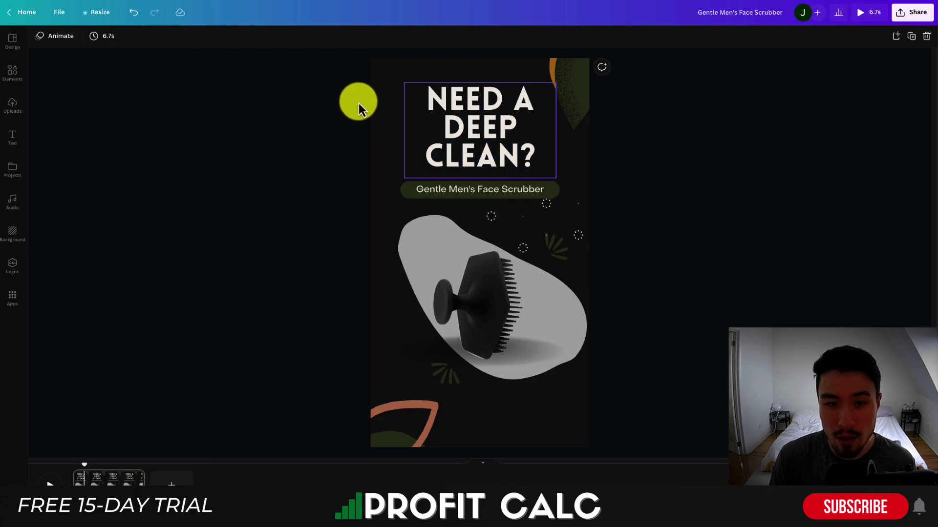
{"action": "double_click", "coordinate": [513, 126]}
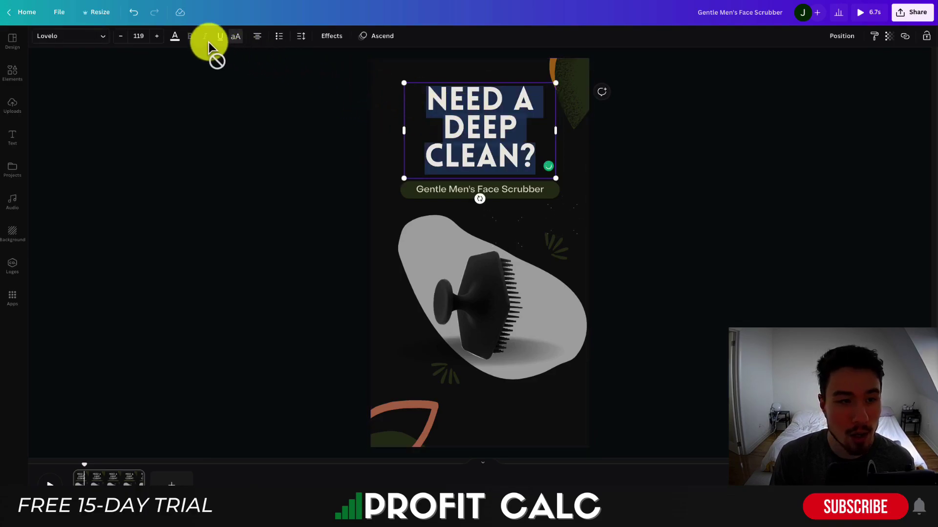
{"action": "left_click", "coordinate": [174, 36]}
{"action": "left_click", "coordinate": [524, 151]}
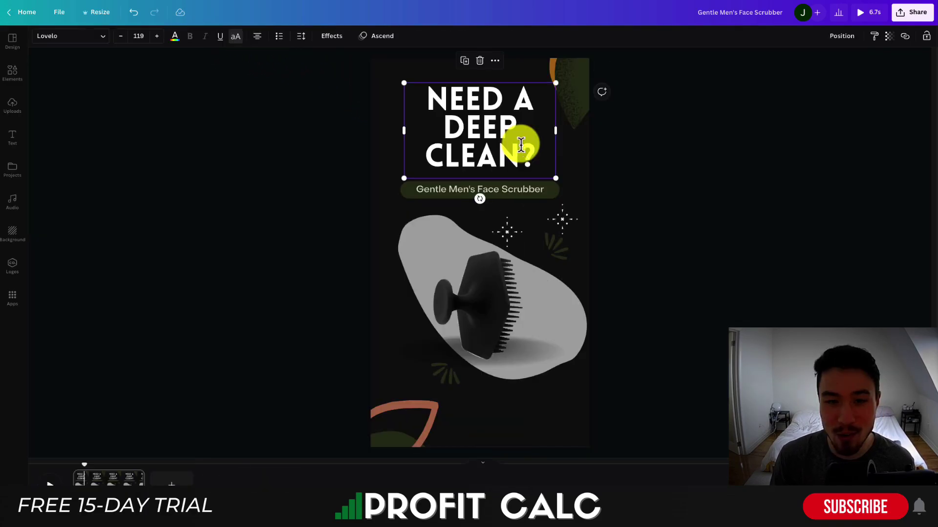
{"action": "left_click_drag", "start_coordinate": [442, 128], "coordinate": [534, 122]}
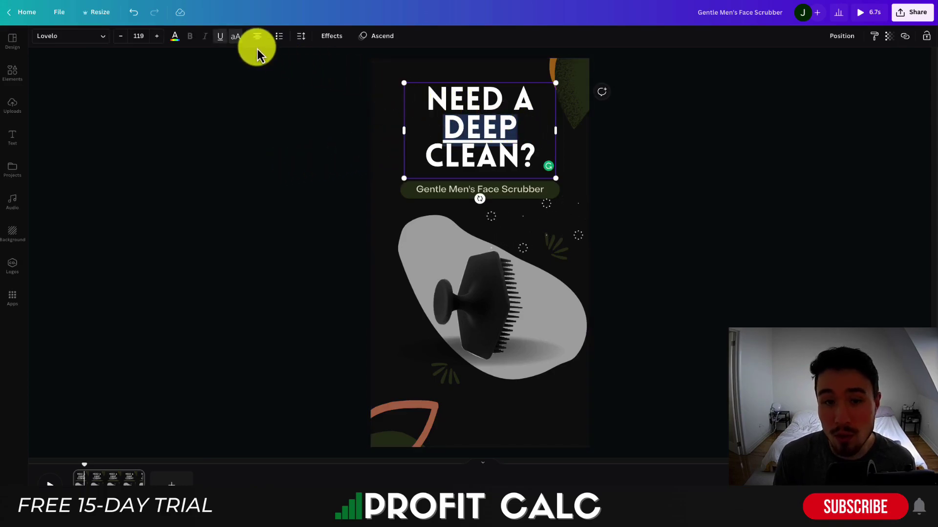
{"action": "left_click", "coordinate": [245, 183]}
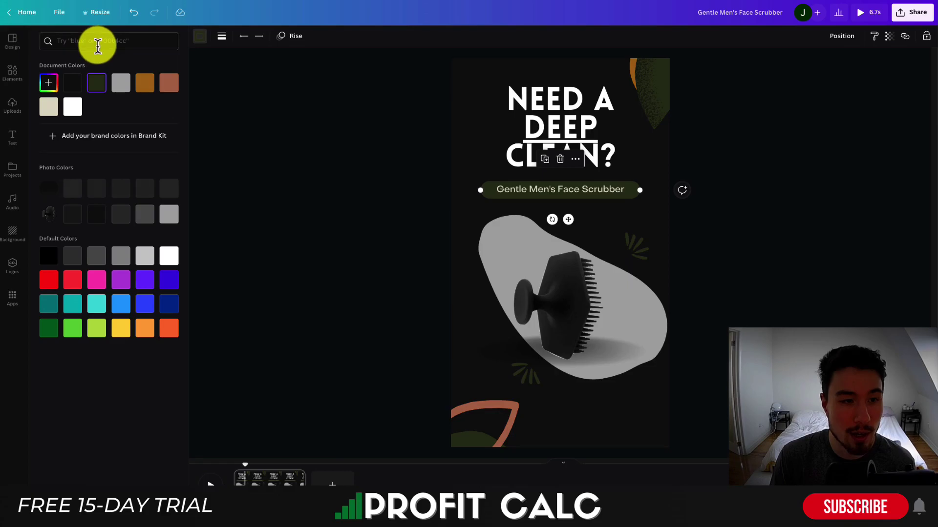
- Recolour the pill behind the "Gentle Men's Face Scrubber" subtitle dark red from the Brilliant Bites palette, found by searching for "red"
{"action": "left_click", "coordinate": [97, 45]}
{"action": "type", "text": "red"}
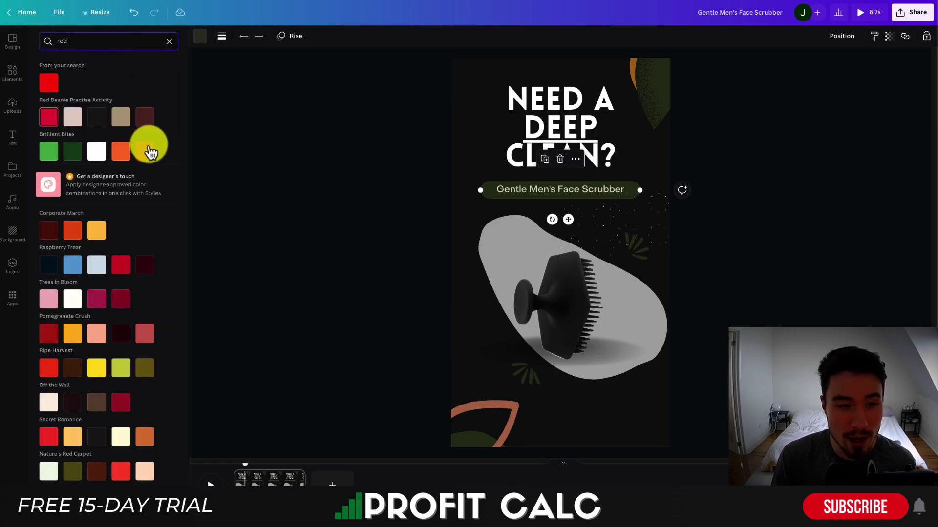
{"action": "left_click", "coordinate": [149, 146]}
{"action": "left_click", "coordinate": [321, 192]}
- Set the line spacing of the whole heading to 1
{"action": "left_click", "coordinate": [465, 130]}
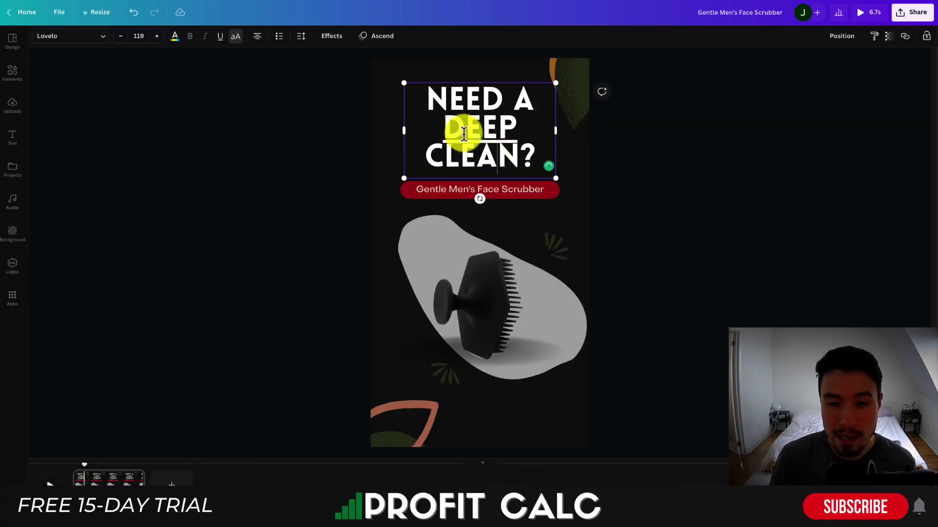
{"action": "key", "text": "ctrl+a"}
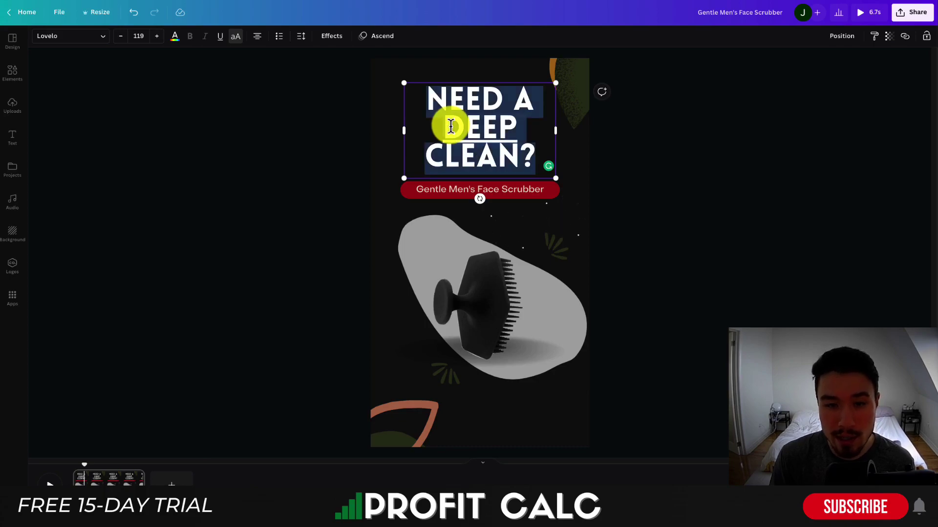
{"action": "left_click", "coordinate": [303, 45]}
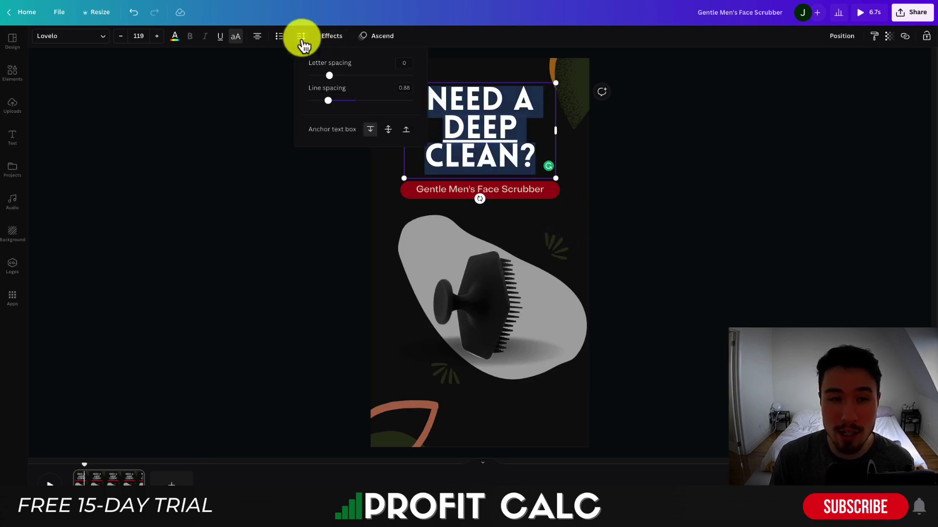
{"action": "left_click_drag", "start_coordinate": [326, 101], "coordinate": [334, 107]}
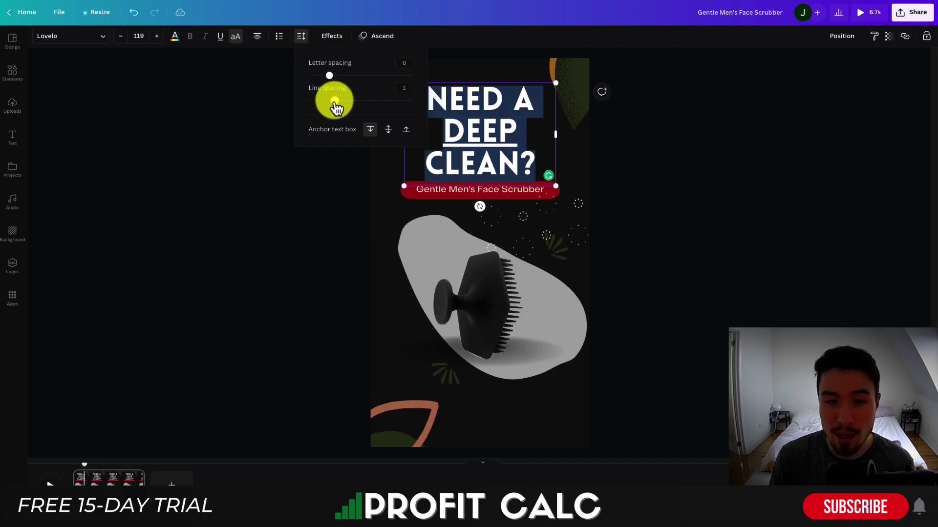
{"action": "left_click", "coordinate": [316, 182]}
- Move the subtitle text and its red pill together slightly down, away from the heading, keeping them centred
{"action": "left_click", "coordinate": [333, 194]}
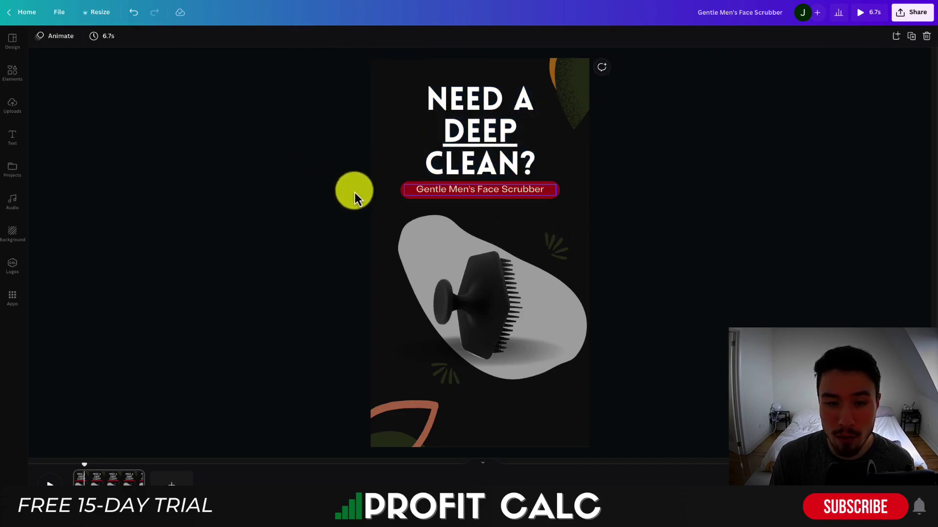
{"action": "left_click", "coordinate": [421, 191]}
{"action": "left_click_drag", "start_coordinate": [429, 191], "coordinate": [429, 194]}
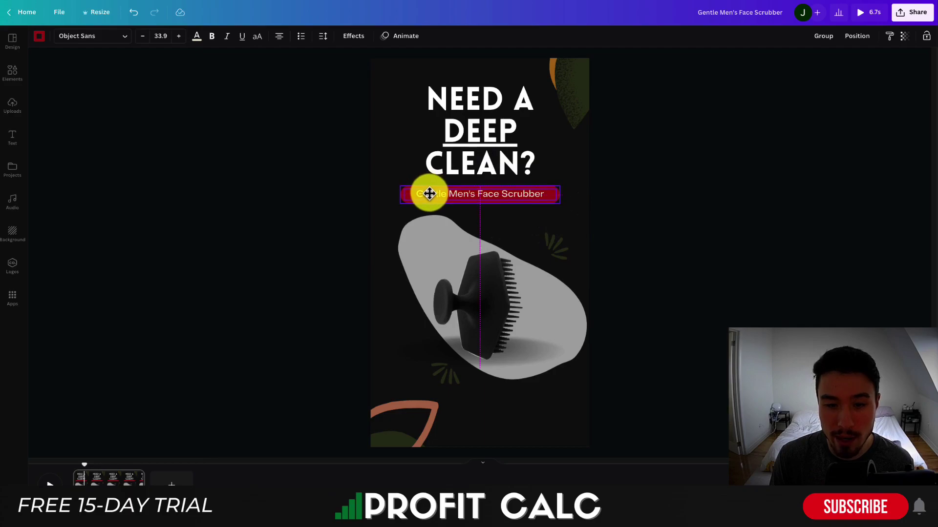
- Shrink the grey blob behind the scrubber slightly and recolour it white
{"action": "left_click", "coordinate": [537, 367]}
{"action": "left_click_drag", "start_coordinate": [541, 371], "coordinate": [529, 363]}
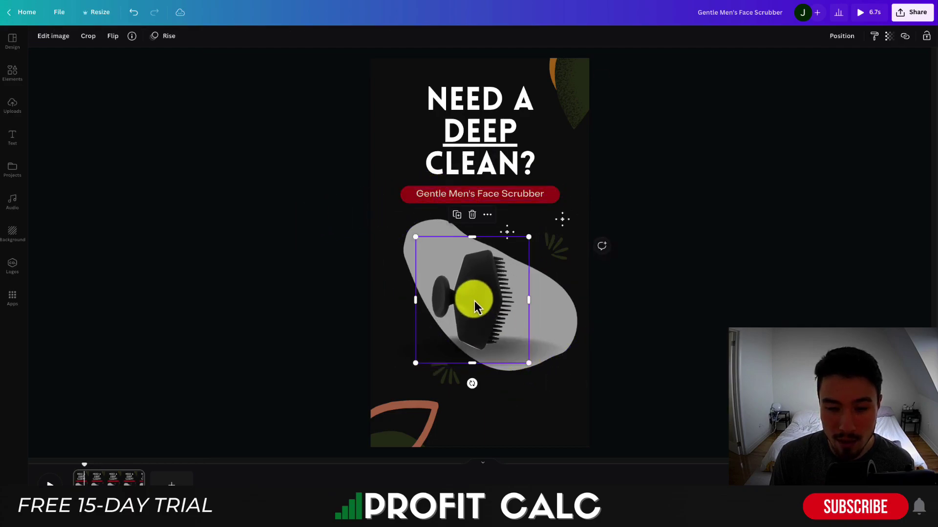
{"action": "left_click", "coordinate": [540, 314]}
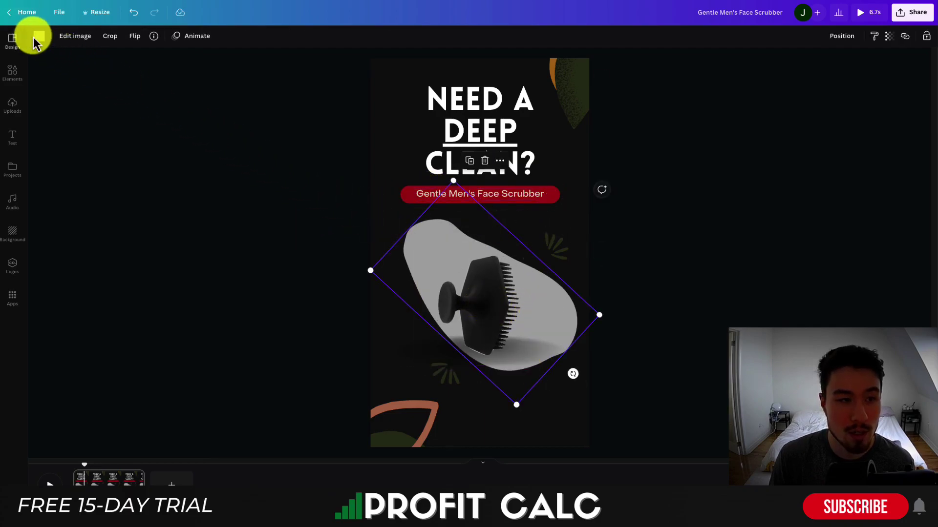
{"action": "left_click", "coordinate": [38, 35]}
{"action": "left_click", "coordinate": [94, 38]}
{"action": "type", "text": "white"}
{"action": "left_click", "coordinate": [49, 83]}
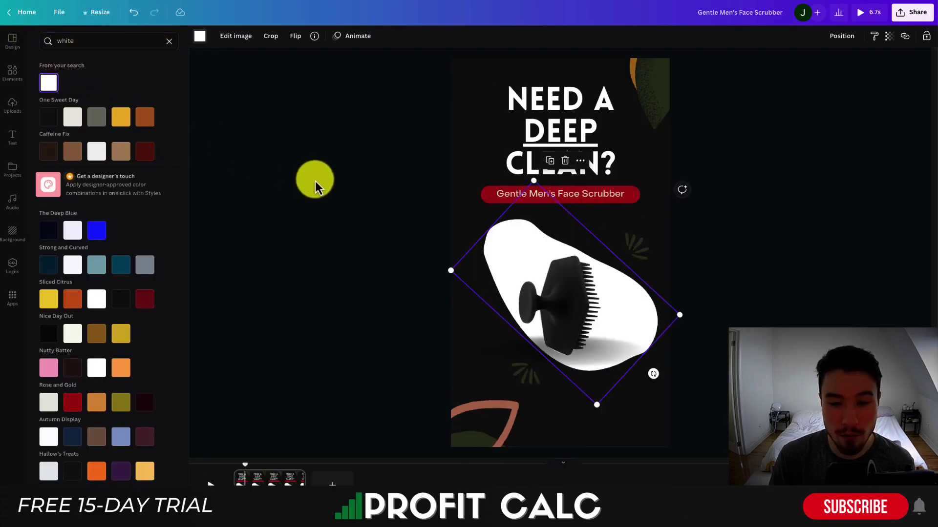
{"action": "left_click", "coordinate": [315, 180]}
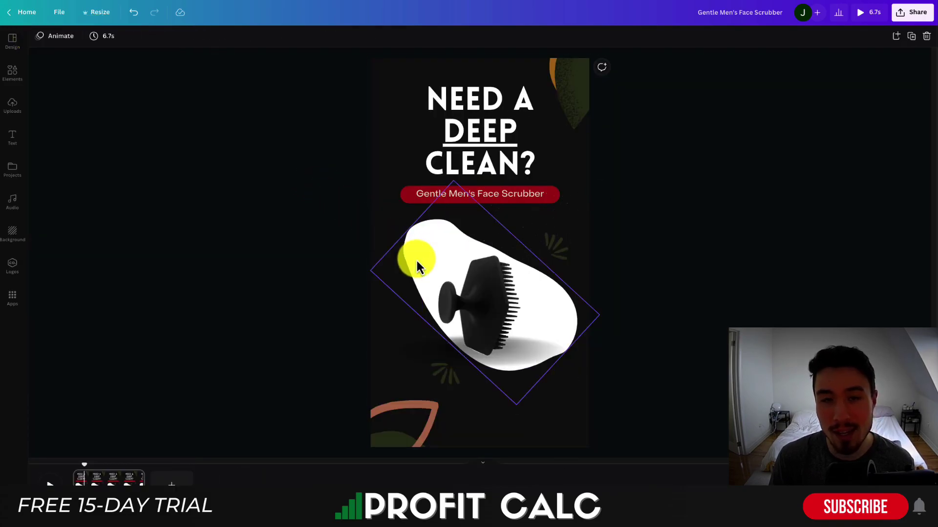
- Try a very dark red from the Raspberry Treat palette on the green part of the design's upper-right leaf
{"action": "left_click", "coordinate": [575, 83]}
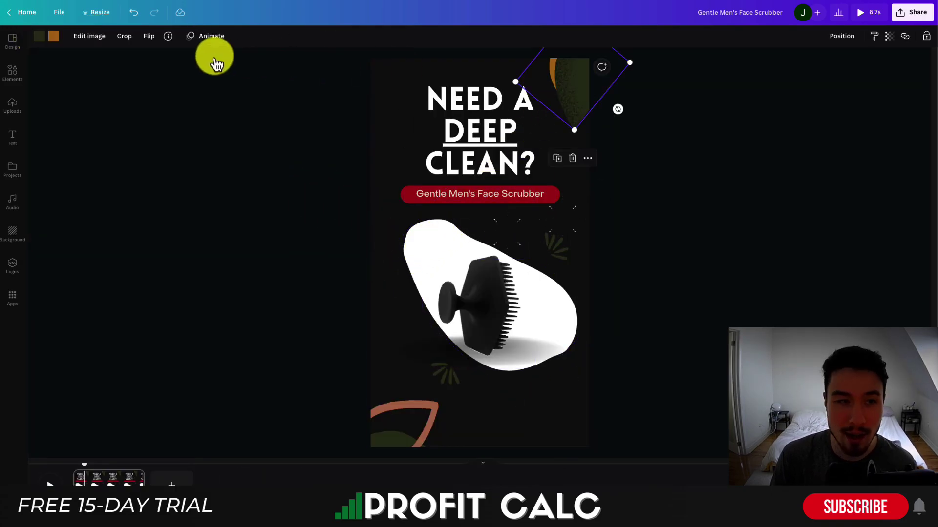
{"action": "left_click", "coordinate": [53, 37]}
{"action": "left_click", "coordinate": [98, 42]}
{"action": "type", "text": "red"}
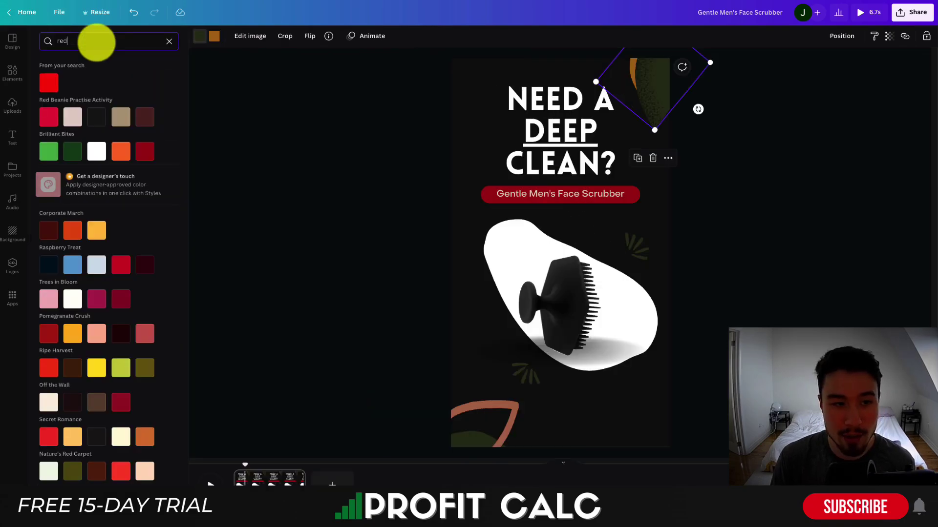
{"action": "left_click", "coordinate": [152, 267]}
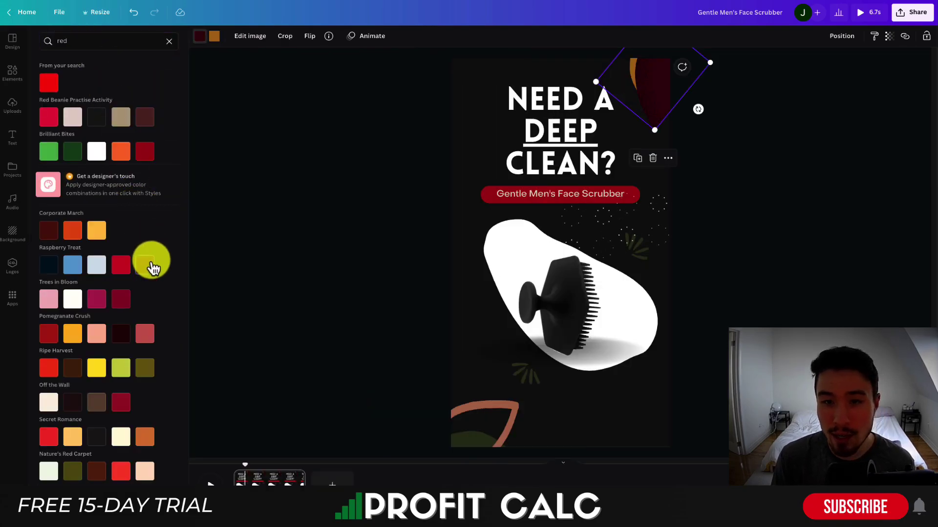
- Recolour the main part of the upper-right leaf blue-grey from the Bird of Prey palette, found by searching for "grey"
{"action": "left_click", "coordinate": [169, 41]}
{"action": "left_click", "coordinate": [98, 39]}
{"action": "type", "text": "grey"}
{"action": "left_click", "coordinate": [145, 83]}
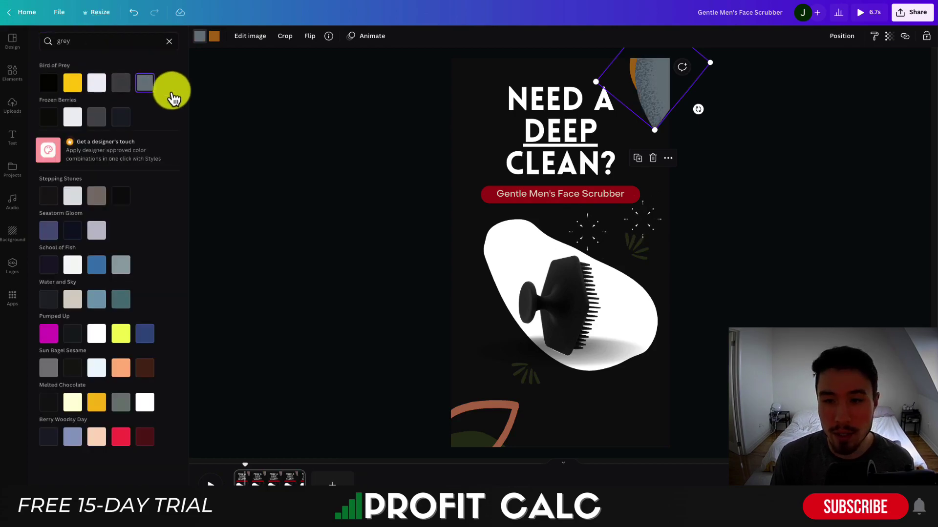
- Recolour both the outline and the fill of the design's lower-left leaf dark grey from the Bird of Prey palette
{"action": "left_click", "coordinate": [386, 403]}
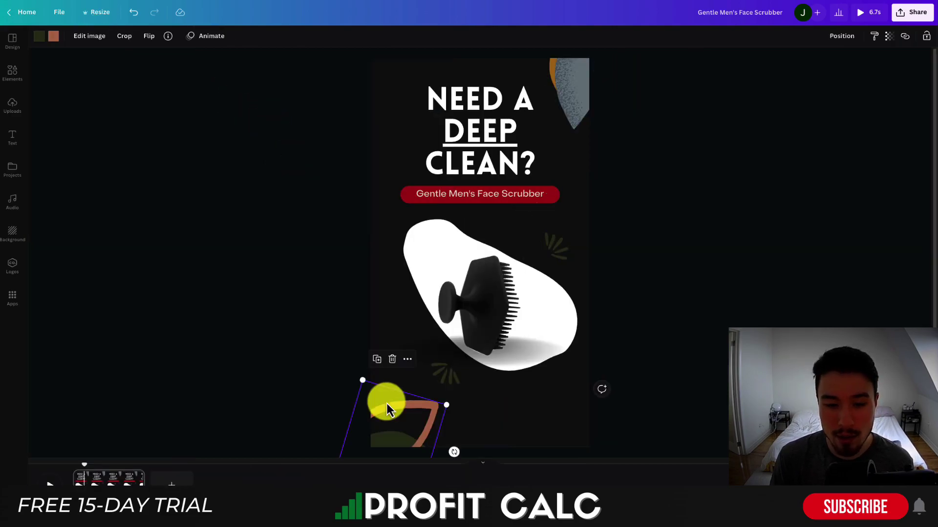
{"action": "left_click", "coordinate": [53, 37]}
{"action": "left_click", "coordinate": [122, 83]}
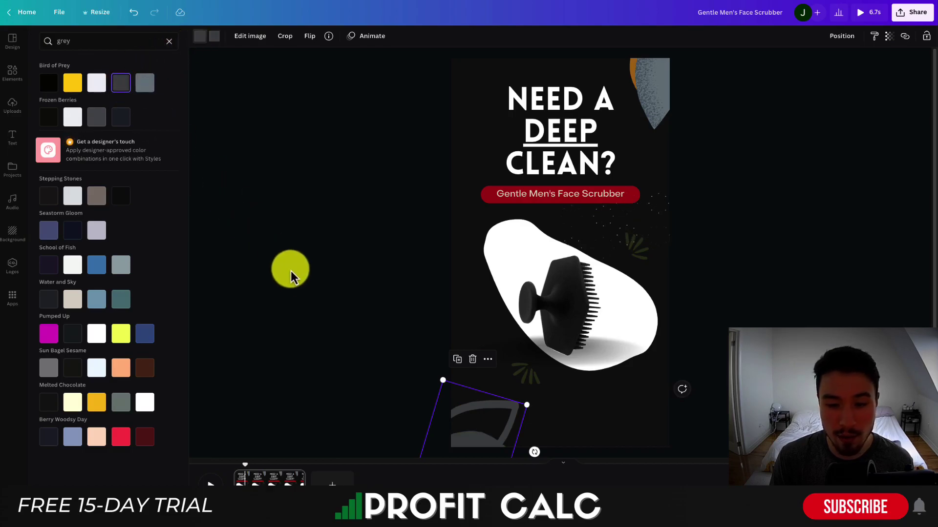
{"action": "left_click", "coordinate": [286, 265]}
- Recolour both burst accents near the scrubber dark grey and move the sparkle animation to the blob's lower-right side
{"action": "left_click", "coordinate": [445, 373]}
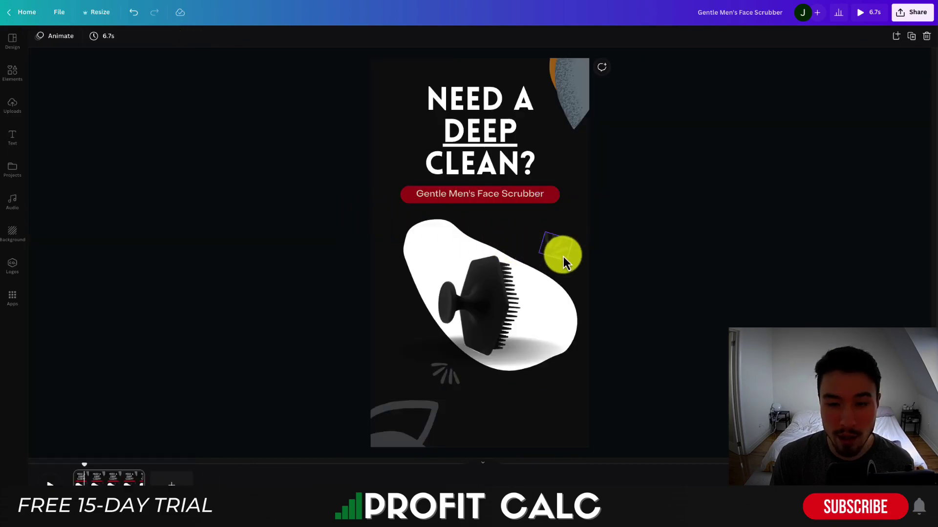
{"action": "left_click", "coordinate": [557, 247]}
{"action": "left_click", "coordinate": [42, 37]}
{"action": "left_click", "coordinate": [120, 84]}
{"action": "left_click", "coordinate": [327, 166]}
{"action": "left_click_drag", "start_coordinate": [555, 242], "coordinate": [561, 380]}
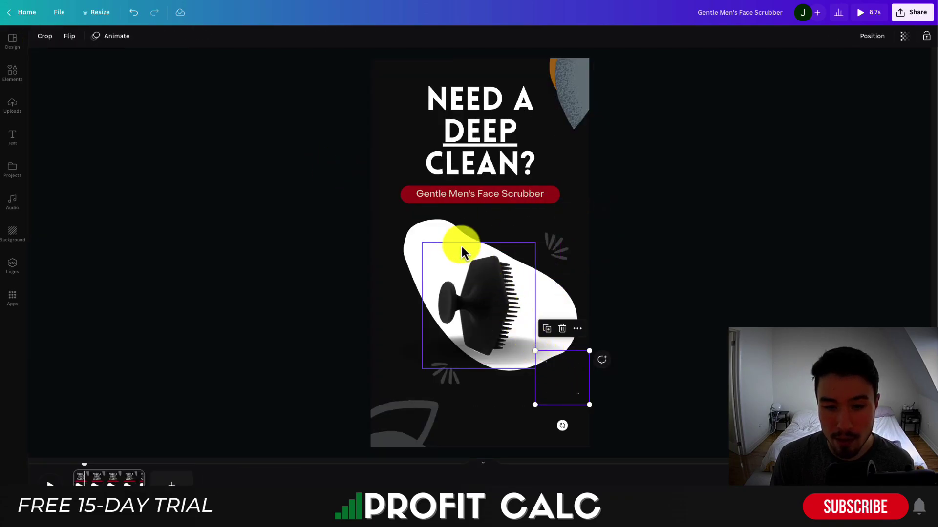
- Recolour only the word "DEEP" in the heading dark red from the Brilliant Bites palette
{"action": "double_click", "coordinate": [522, 138]}
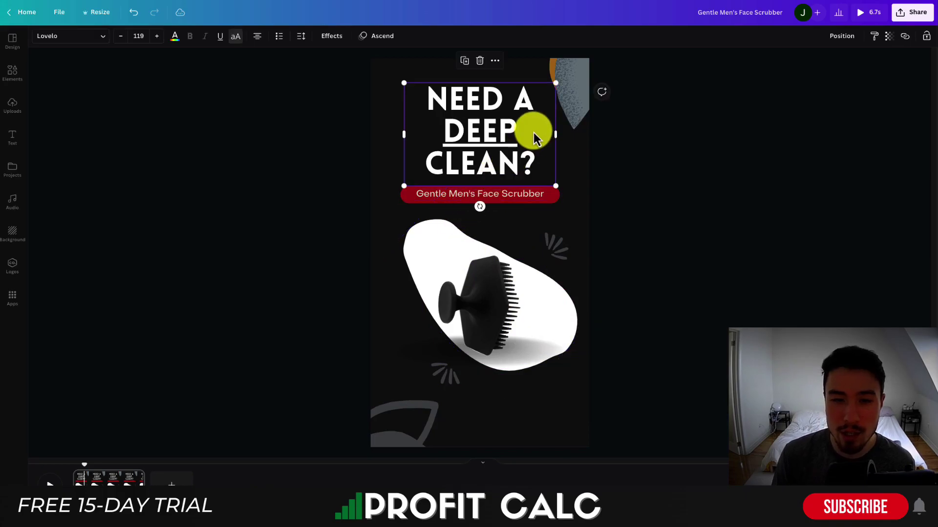
{"action": "left_click", "coordinate": [174, 36]}
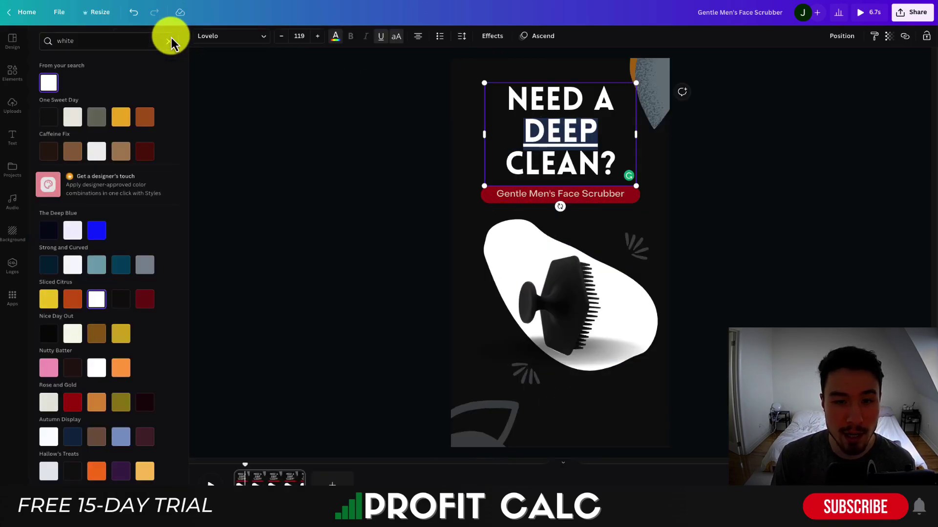
{"action": "left_click", "coordinate": [92, 42]}
{"action": "type", "text": "red"}
{"action": "left_click", "coordinate": [146, 152]}
{"action": "left_click", "coordinate": [324, 150]}
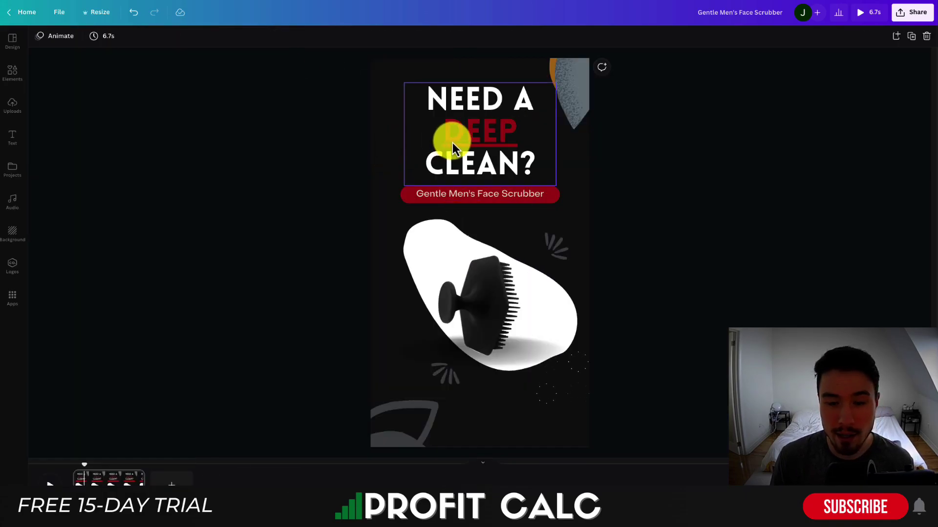
- Widen the heading's text box towards the design's left edge and slightly increase the letter spacing of the whole heading
{"action": "left_click", "coordinate": [453, 143]}
{"action": "left_click_drag", "start_coordinate": [404, 133], "coordinate": [384, 135]}
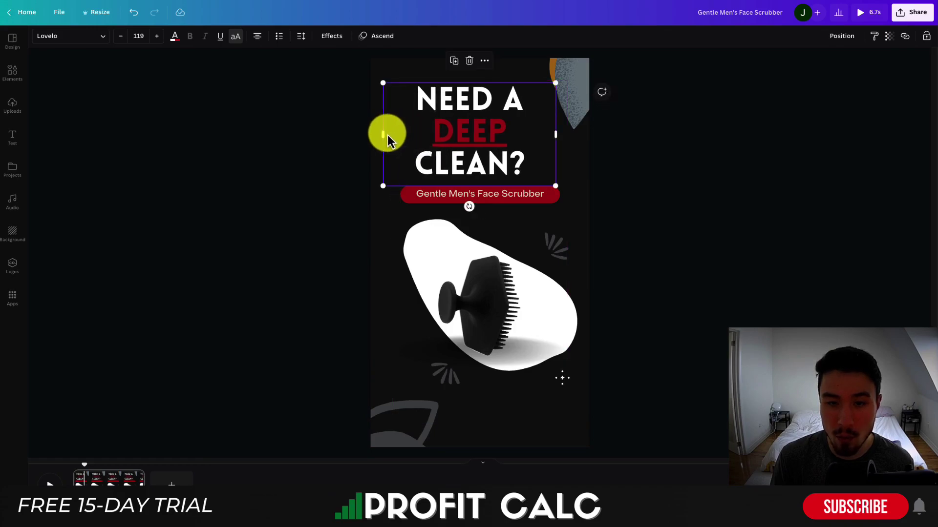
{"action": "key", "text": "ctrl+a"}
{"action": "left_click", "coordinate": [300, 39]}
{"action": "left_click_drag", "start_coordinate": [330, 76], "coordinate": [337, 79]}
{"action": "key", "text": "Escape"}
{"action": "key", "text": "Escape"}
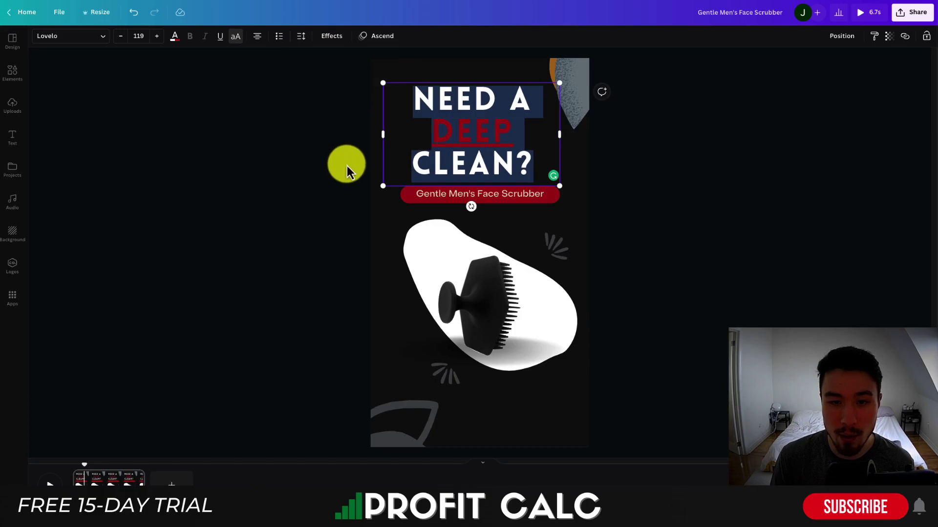
- Move the upper-right corner shape further off the page and recolour its orange part dark to blend with the background
{"action": "left_click_drag", "start_coordinate": [579, 65], "coordinate": [593, 54]}
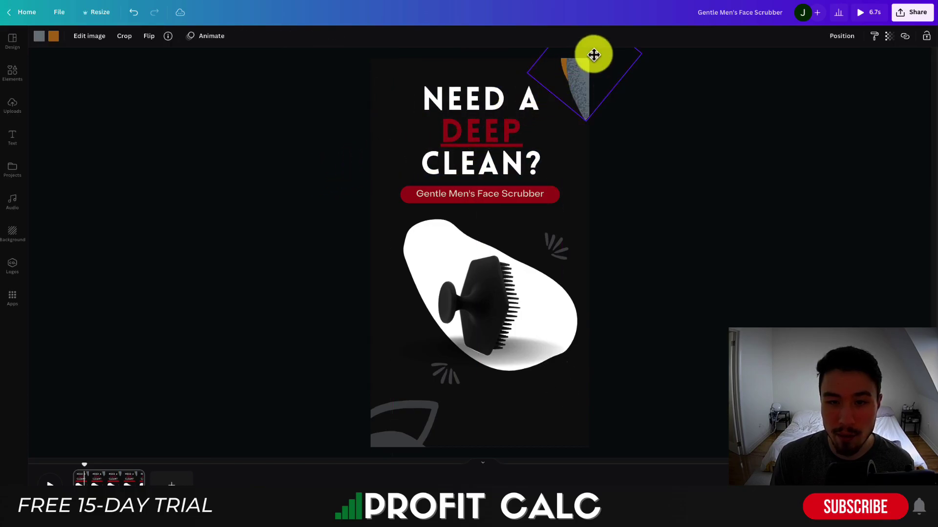
{"action": "left_click", "coordinate": [56, 35]}
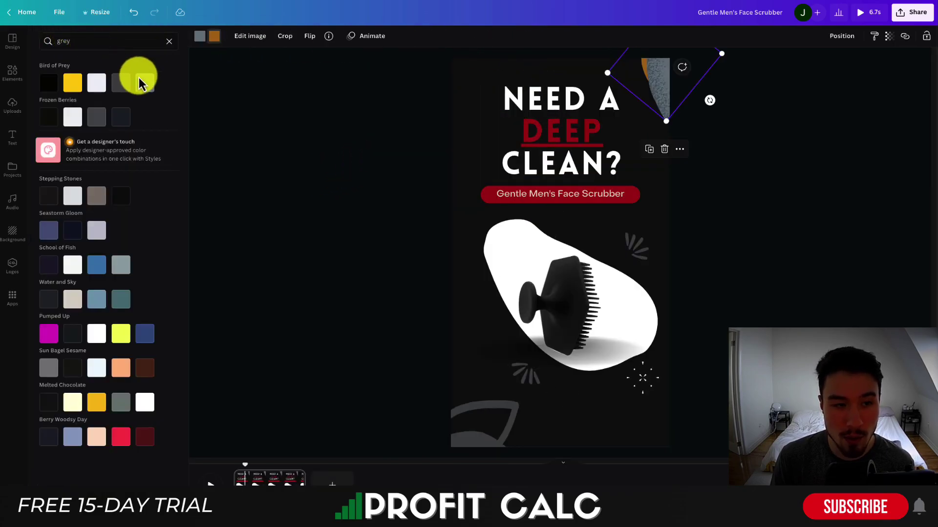
{"action": "left_click", "coordinate": [257, 122]}
- Nudge the heading slightly up, shift the red product-name banner slightly right and down, and raise the scrubber image a little
{"action": "left_click_drag", "start_coordinate": [436, 121], "coordinate": [436, 118]}
{"action": "left_click_drag", "start_coordinate": [439, 194], "coordinate": [449, 194]}
{"action": "left_click", "coordinate": [561, 235]}
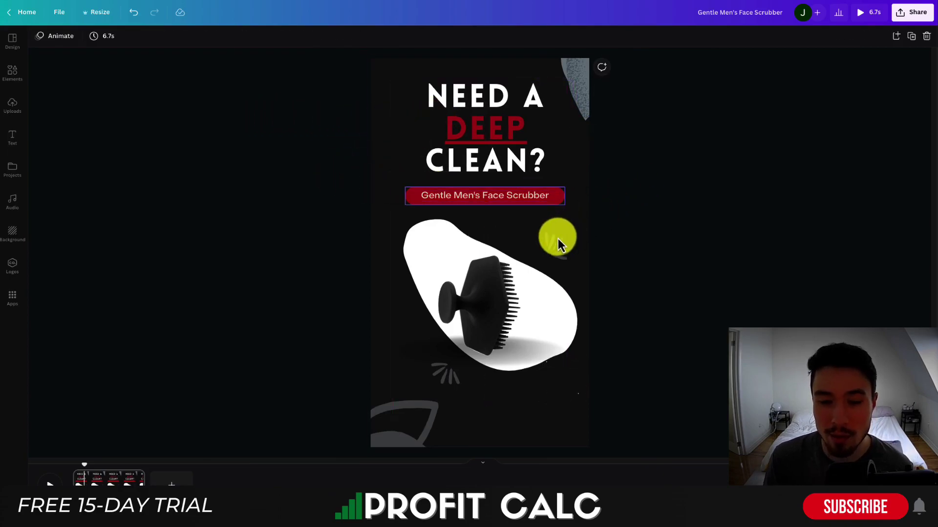
{"action": "left_click_drag", "start_coordinate": [473, 297], "coordinate": [473, 287]}
{"action": "left_click", "coordinate": [296, 285]}
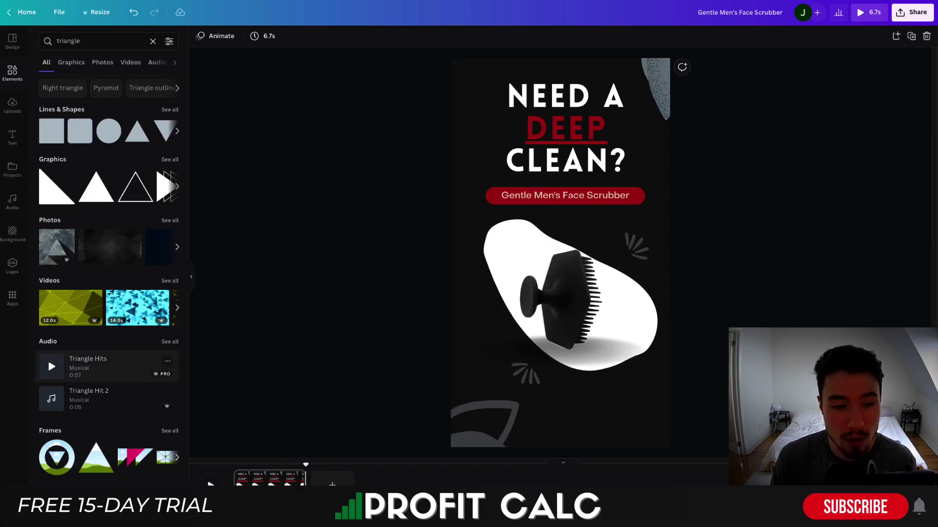
- Add the recently used audio track "Holly Road" to the video's timeline as background music
{"action": "left_click", "coordinate": [16, 209]}
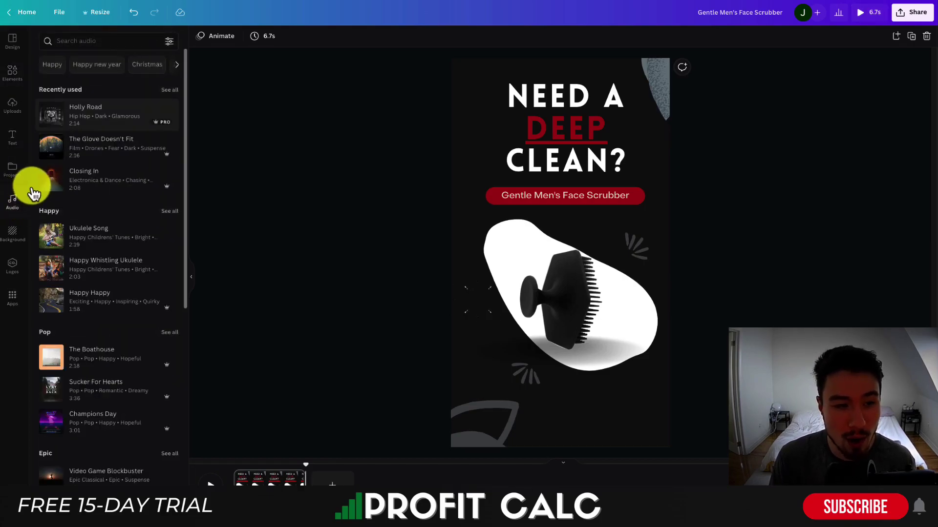
{"action": "left_click_drag", "start_coordinate": [90, 122], "coordinate": [269, 482]}
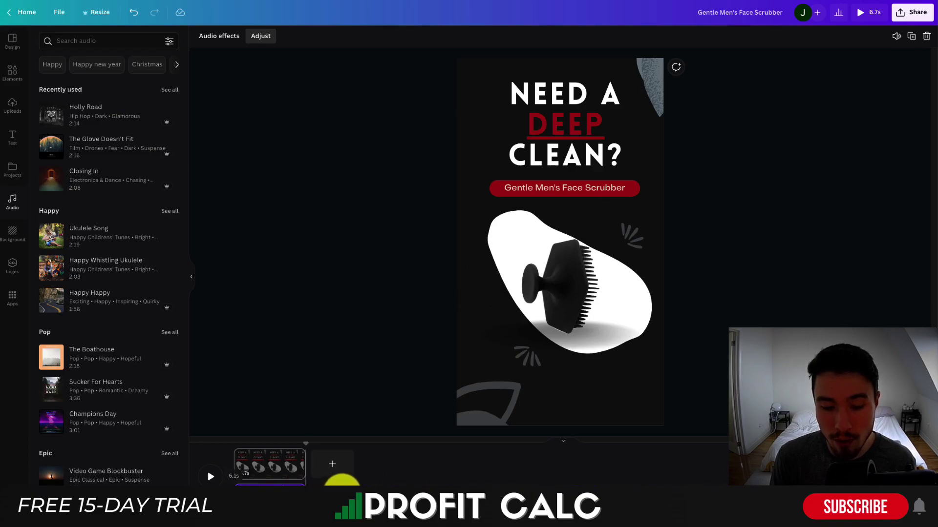
{"action": "left_click", "coordinate": [760, 280]}
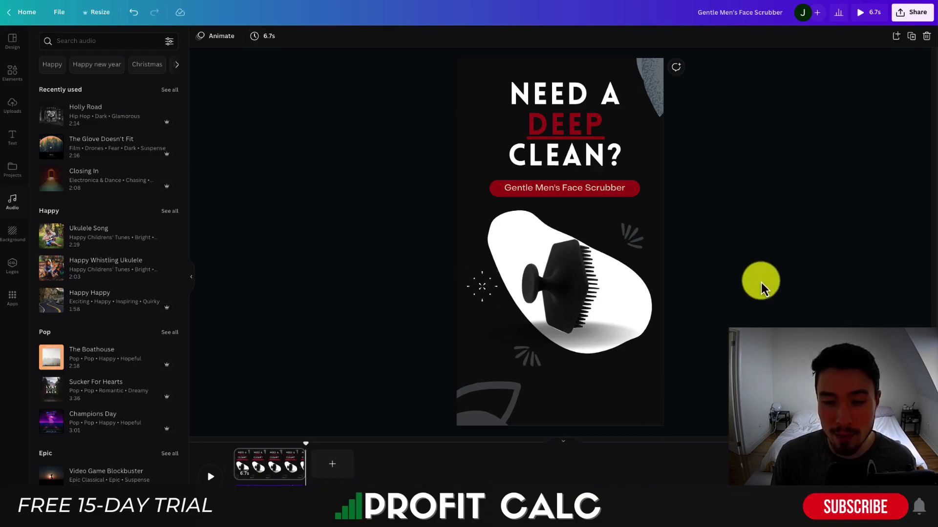